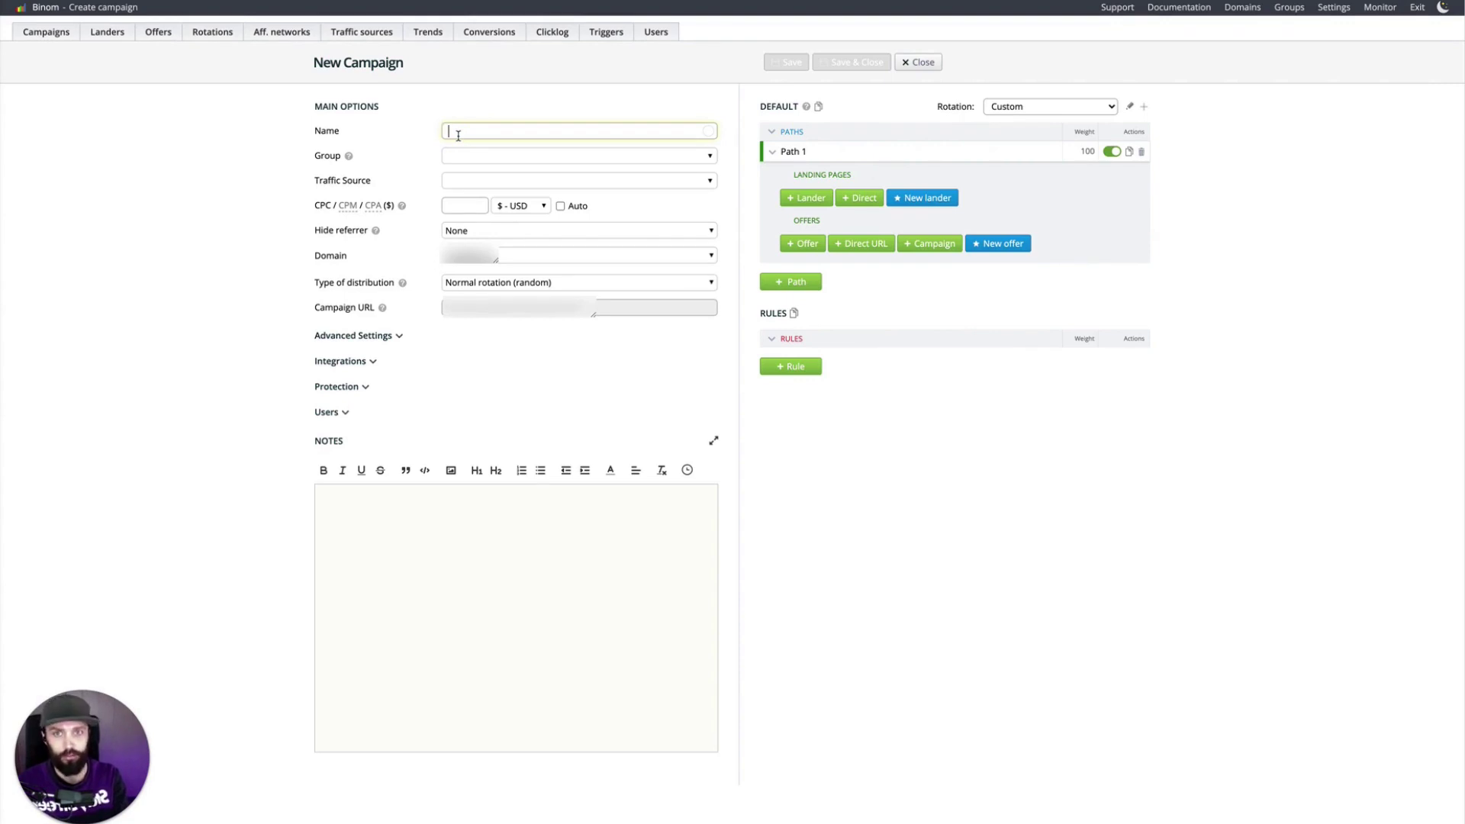
Step: Enter PRO-AwesomeOffer-LP-Mob-And-V7-8-9-CPA-PUSH-20.00 as the new campaign's name
type("PRO-")
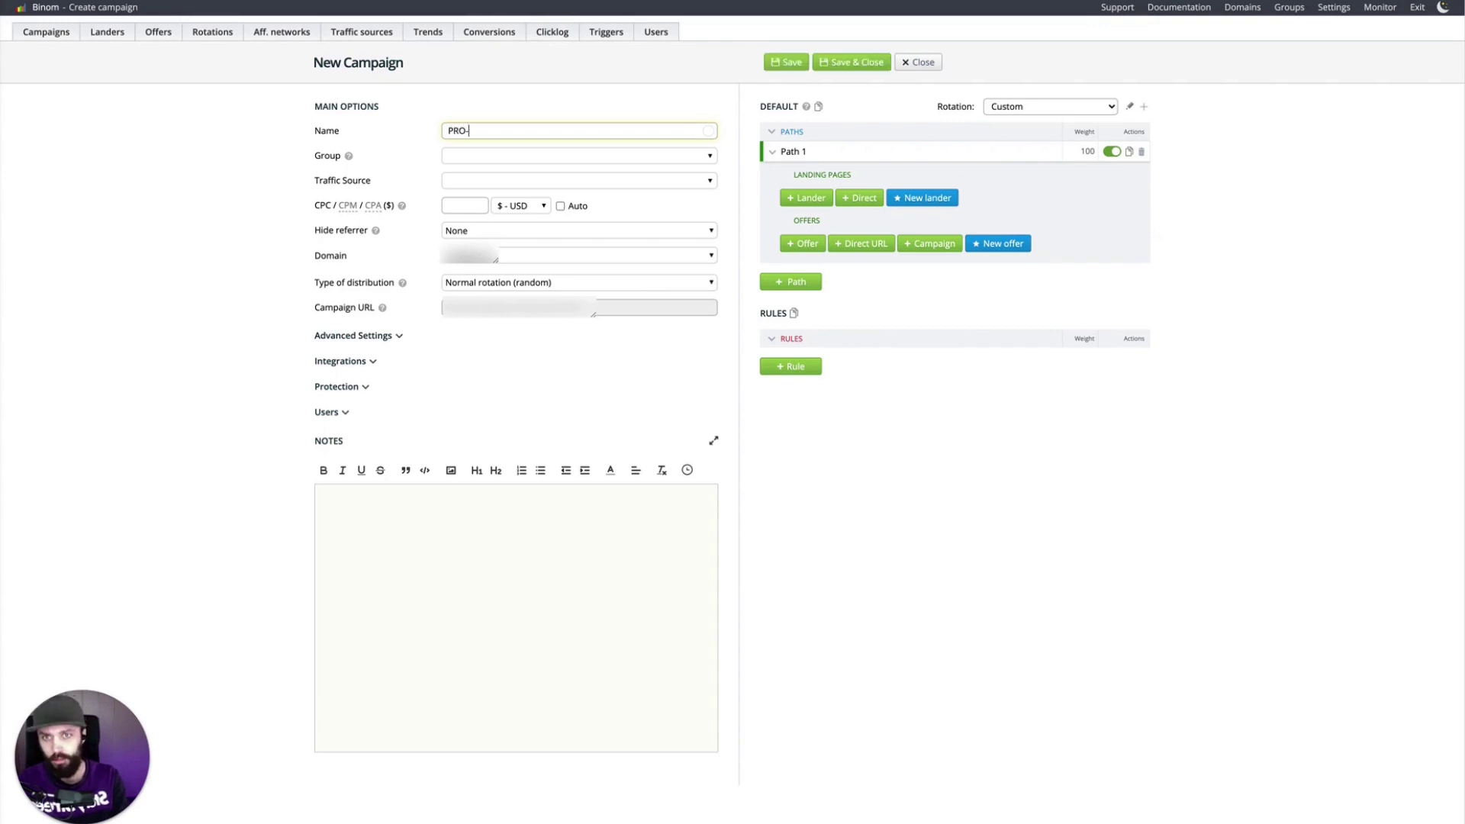
type("AwesomeOffer-LP-")
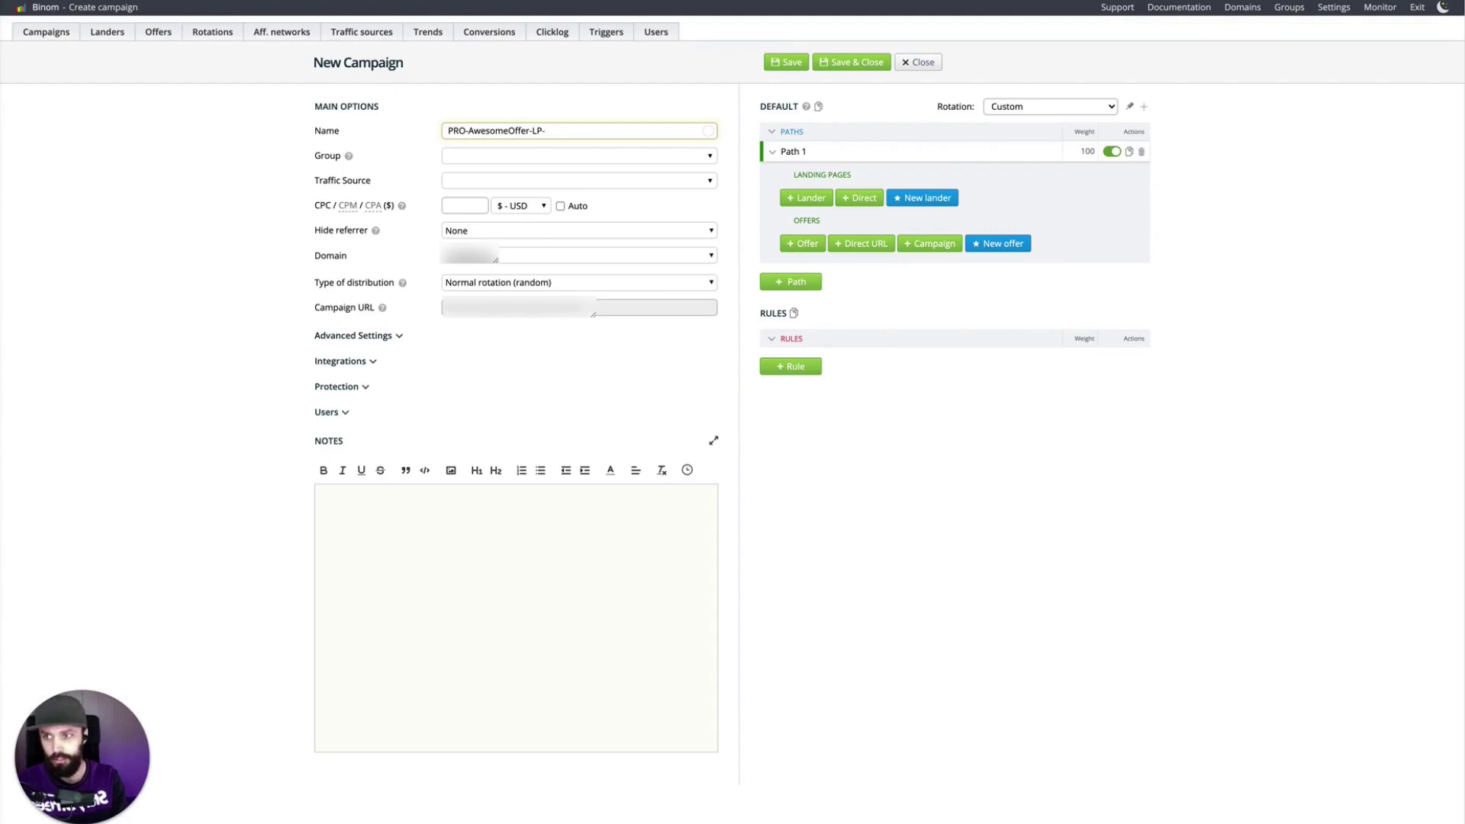
type("Mob-Andr")
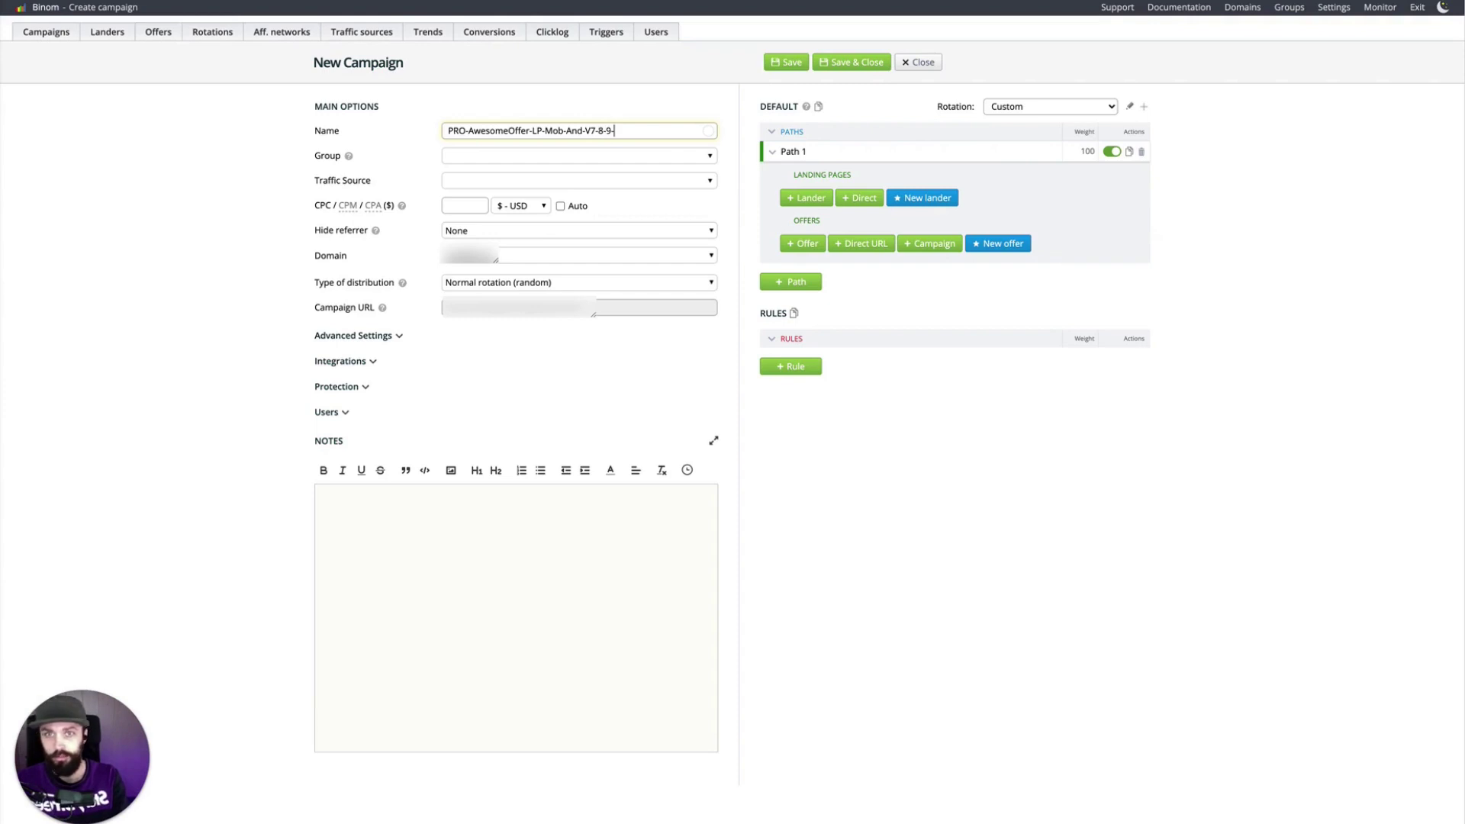
type("CPA")
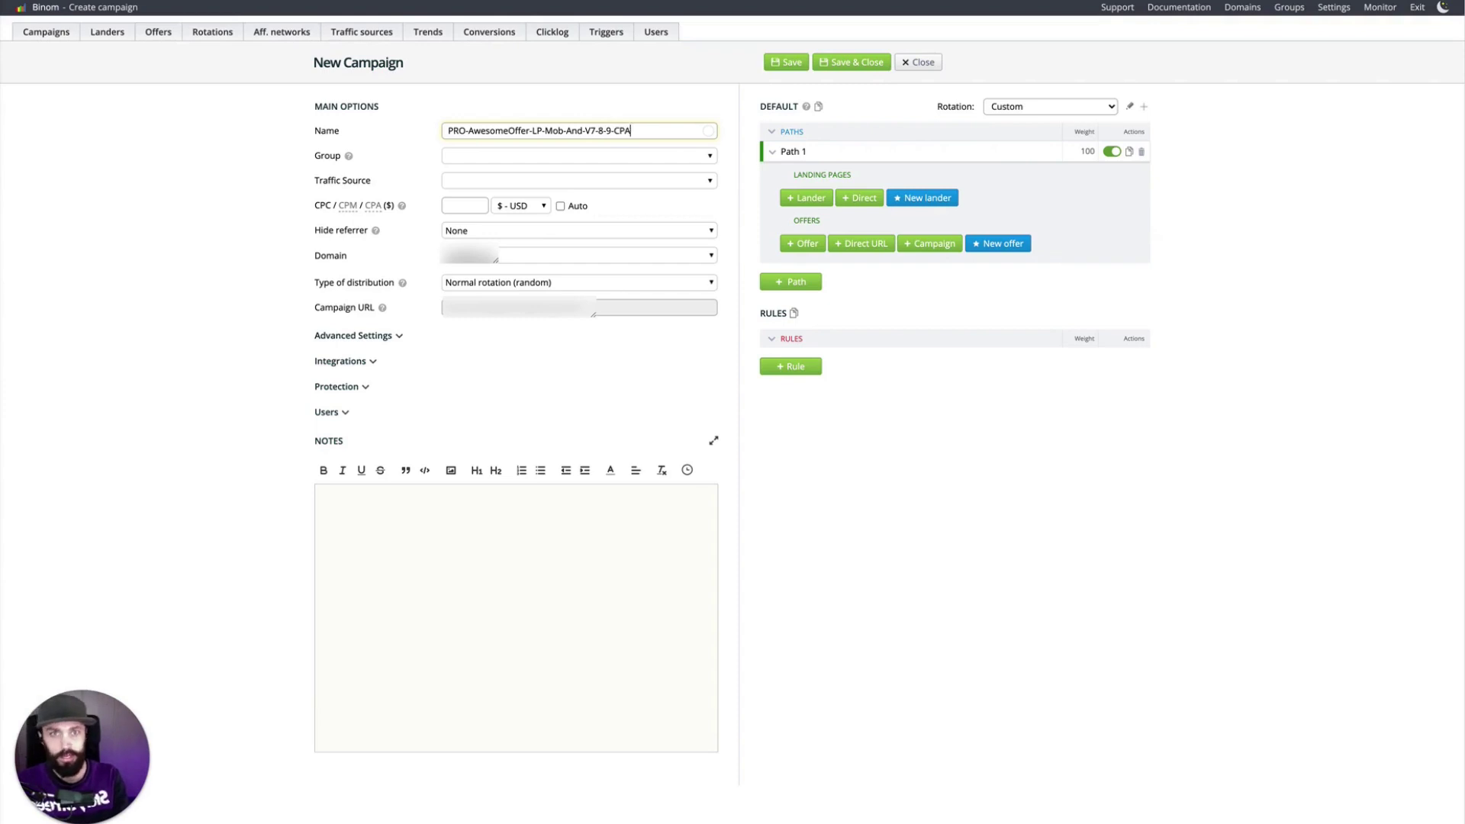
type("-PUSH")
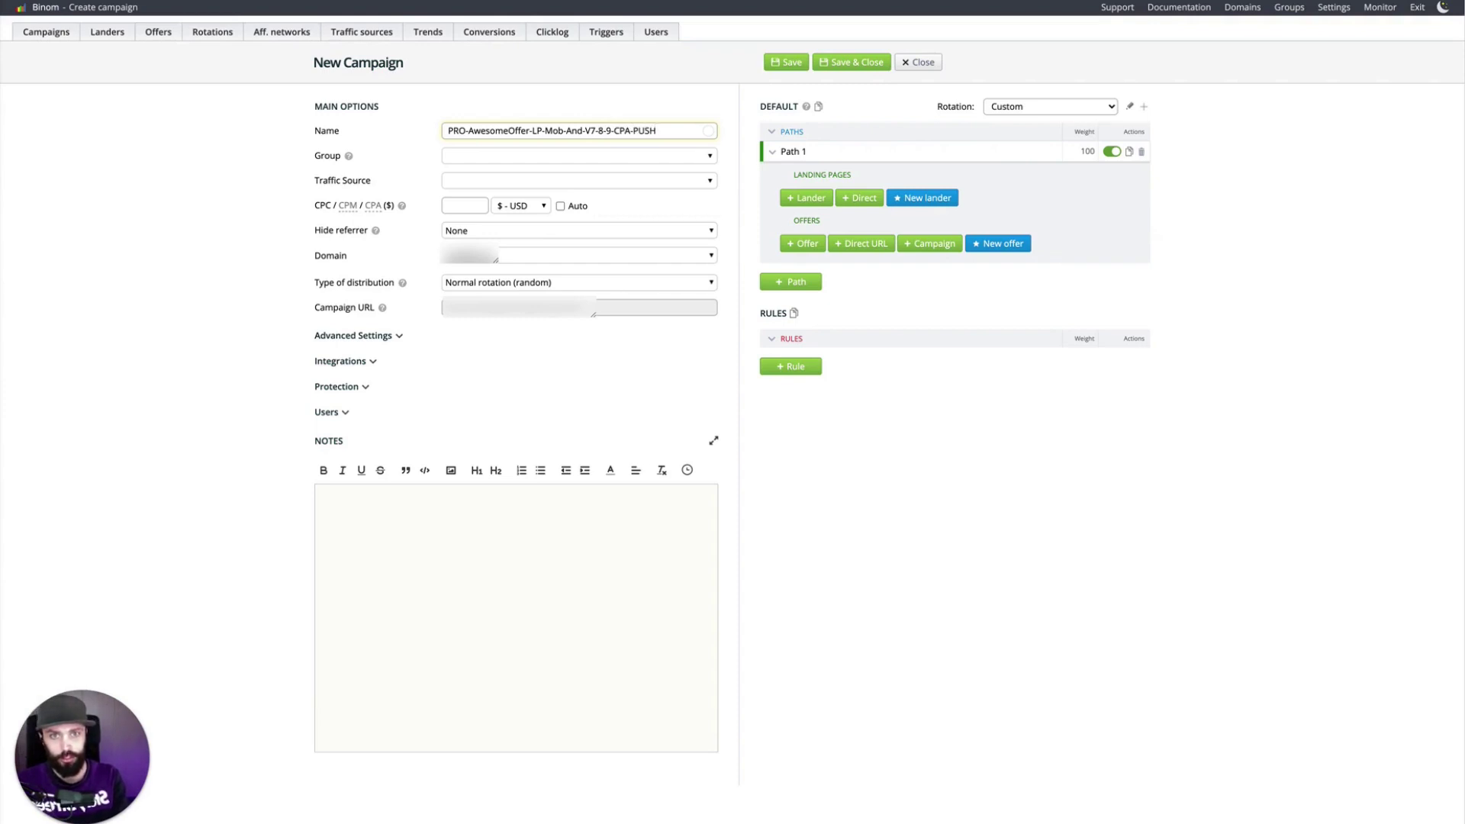
type("-20")
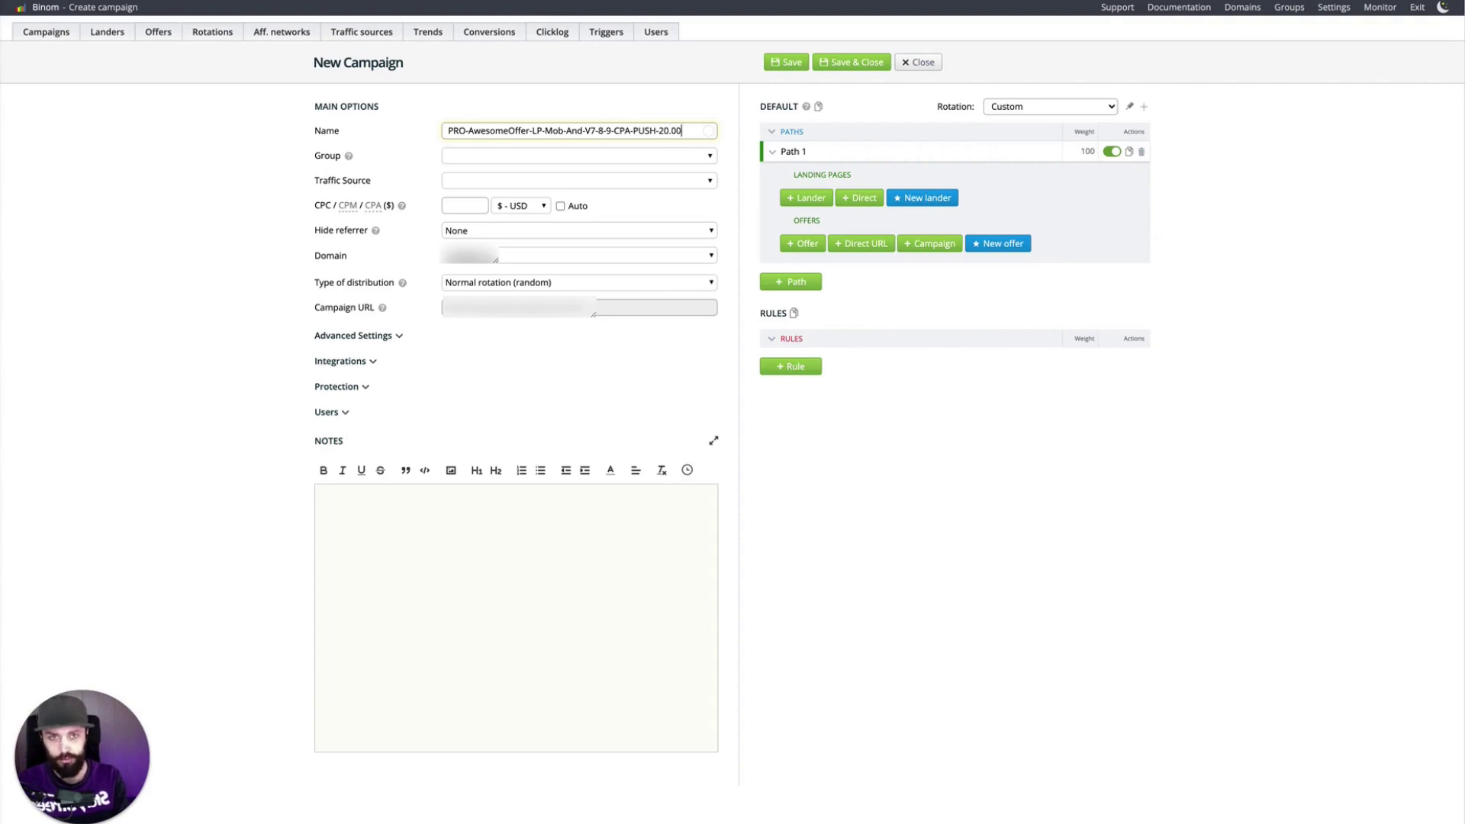
Step: Leave the campaign group empty and choose PropellerAds as the traffic source
left_click(504, 158)
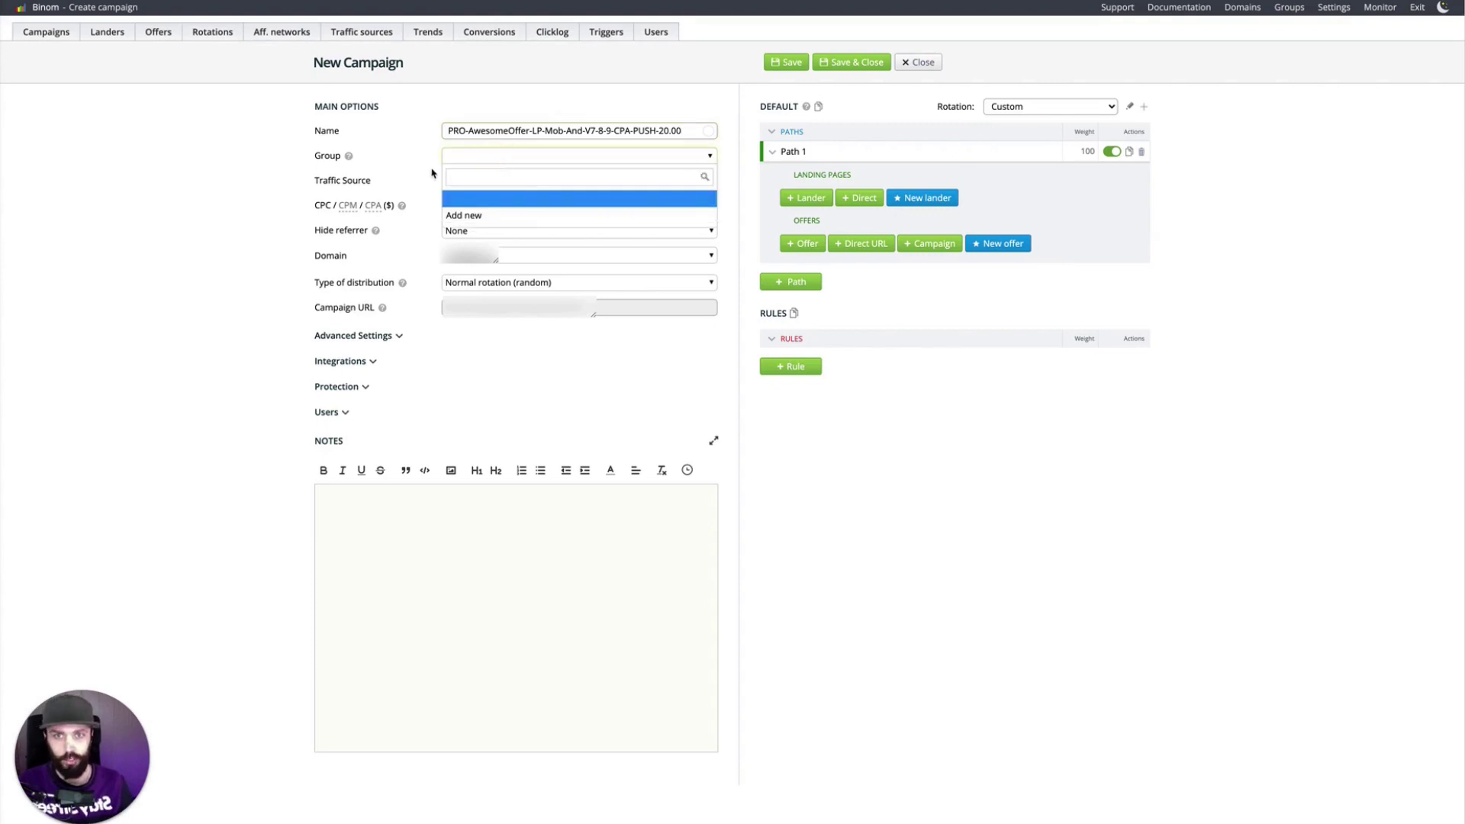
left_click(413, 149)
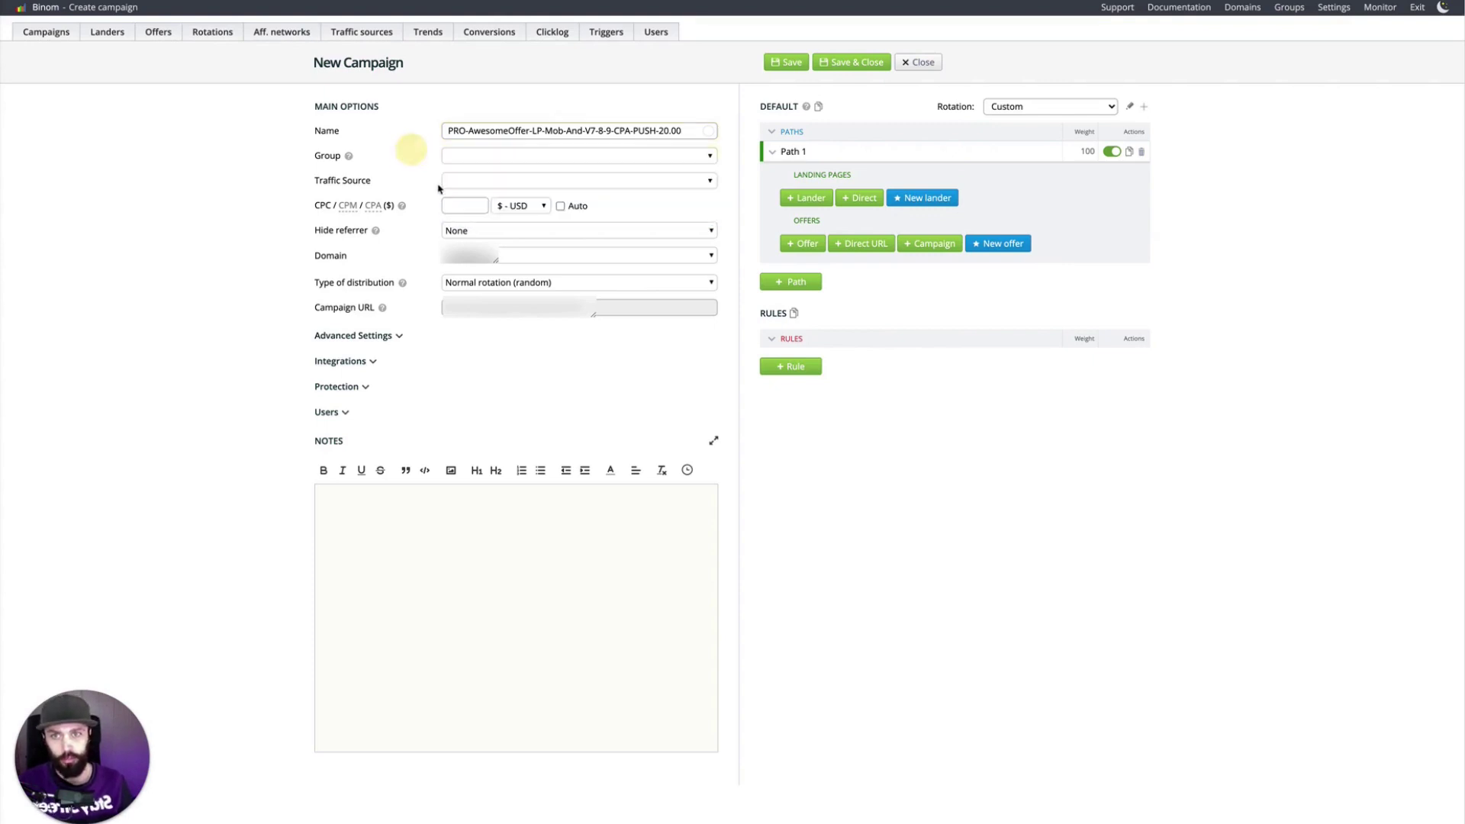
left_click(463, 188)
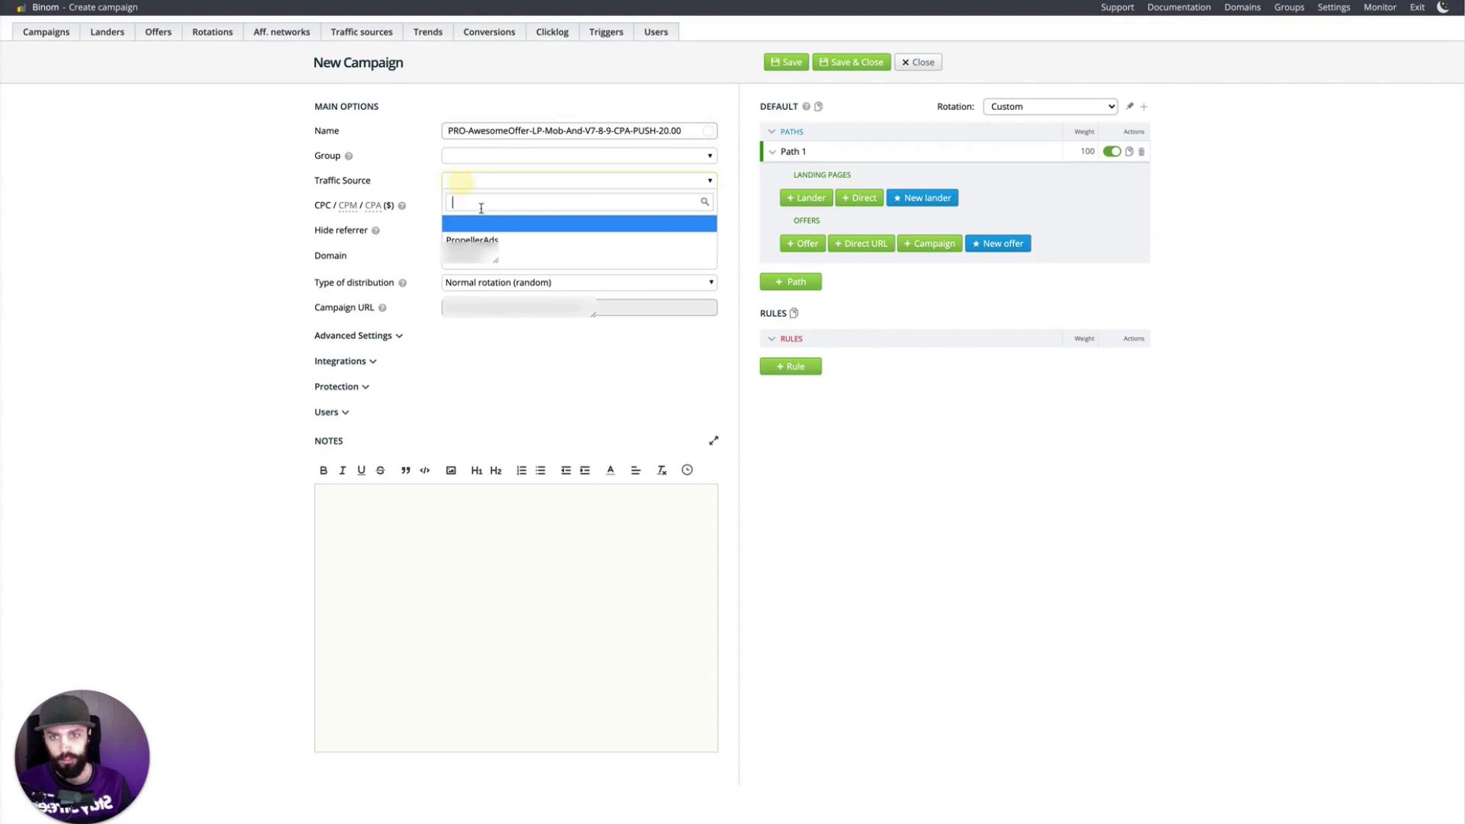
left_click(525, 241)
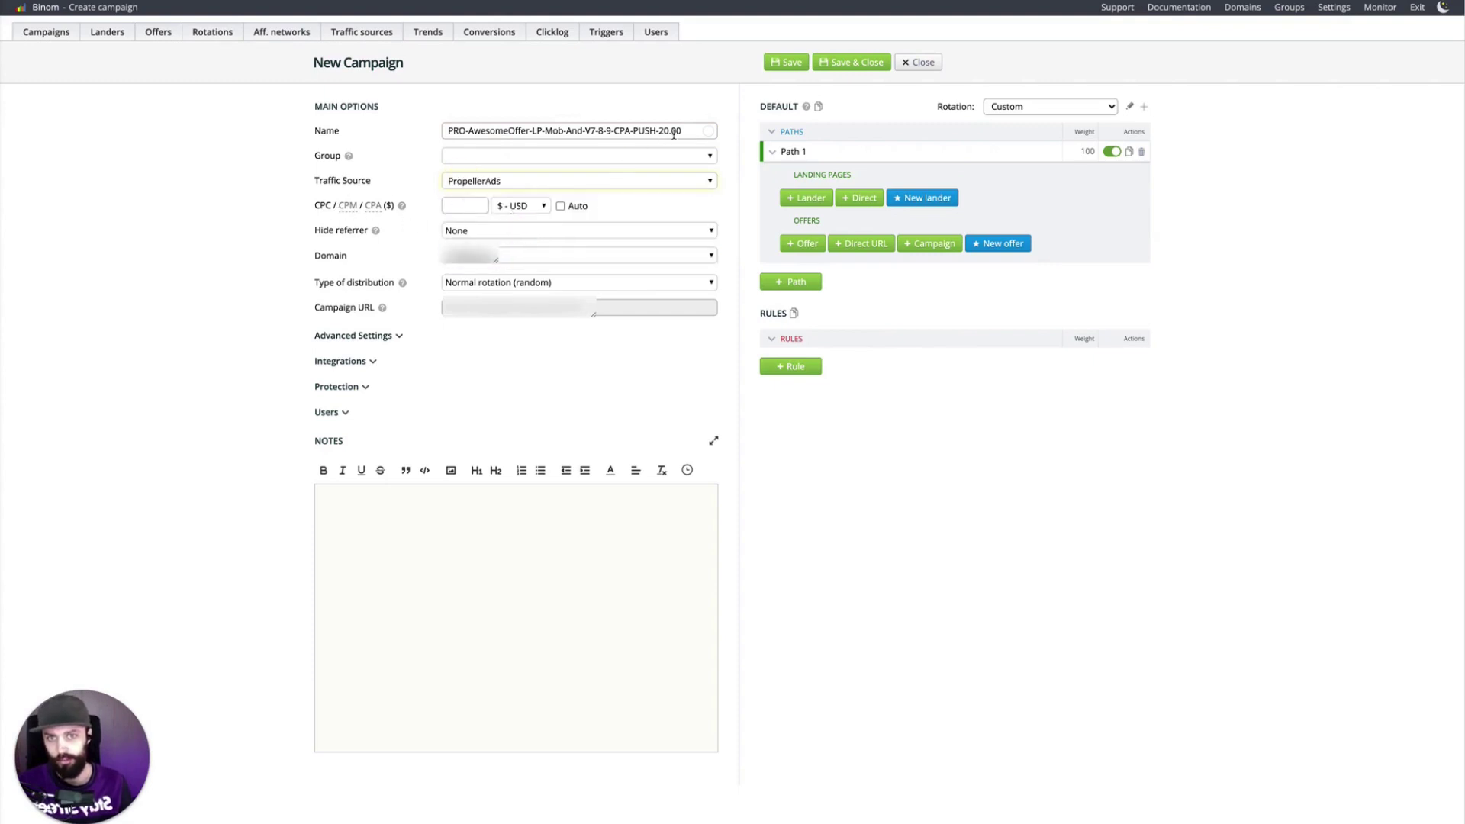
Step: Switch cost tracking to Auto and keep Hide referrer on None
left_click(561, 207)
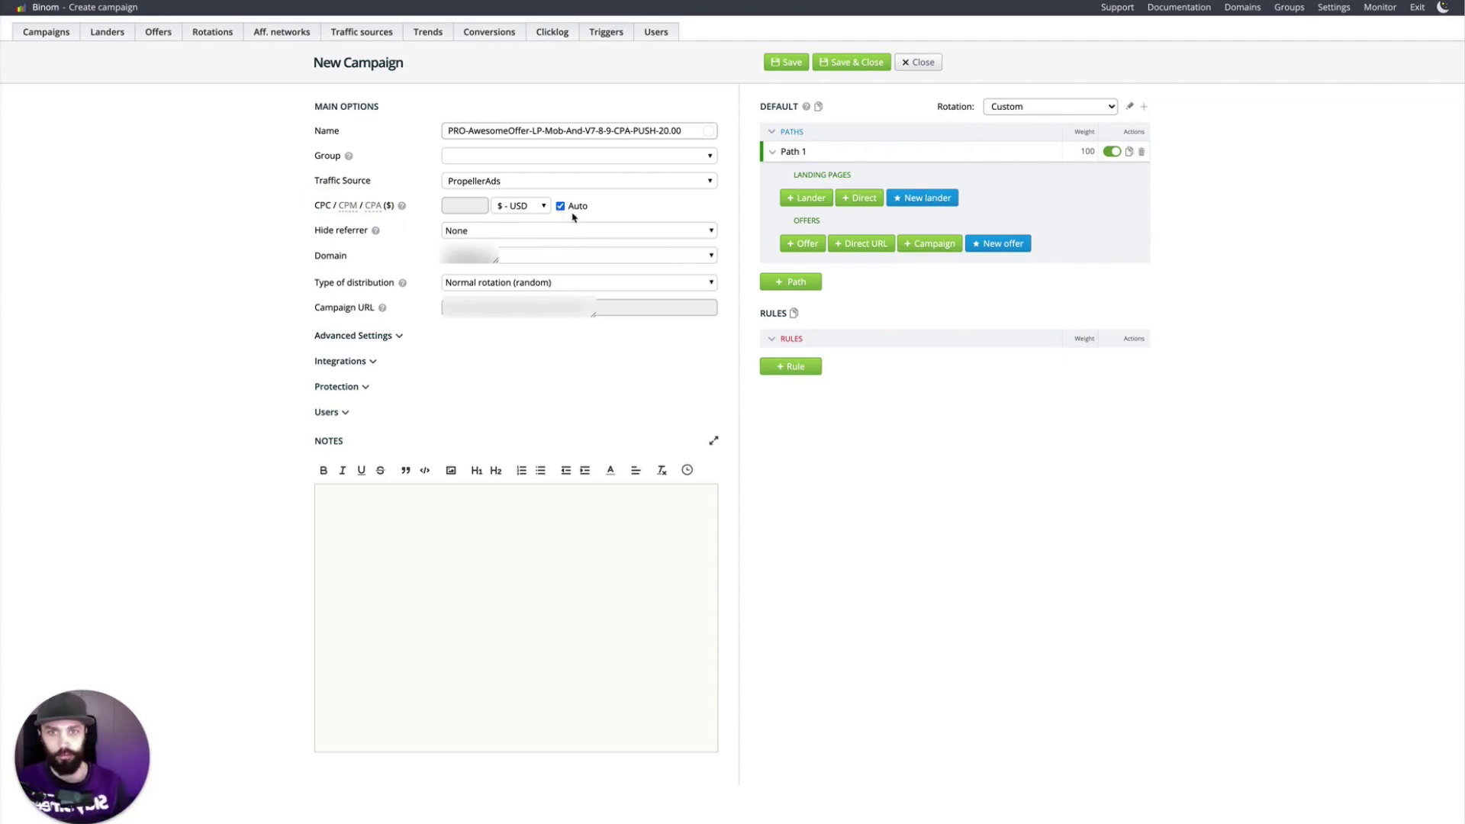
left_click(535, 235)
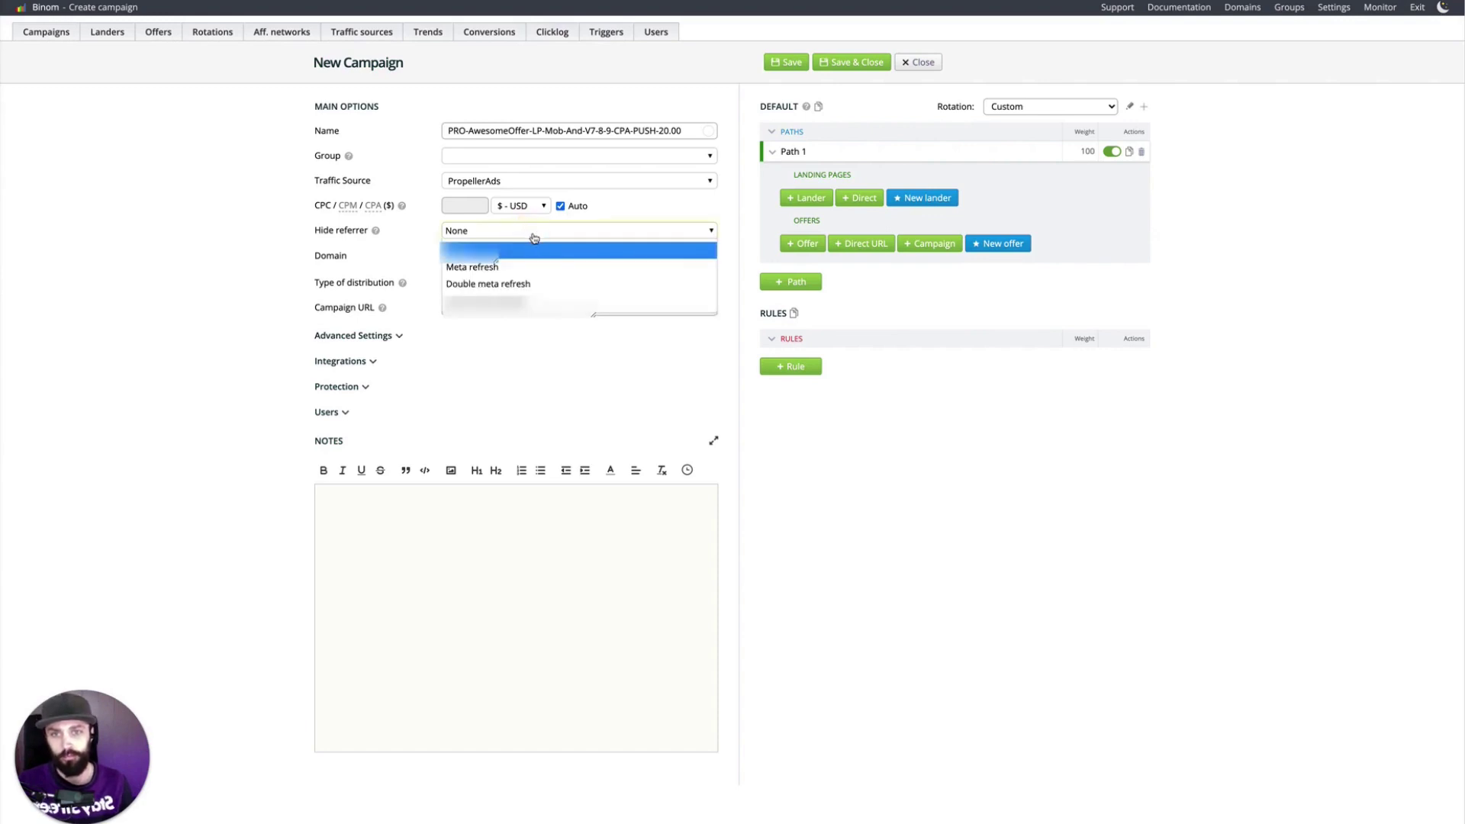
left_click(534, 236)
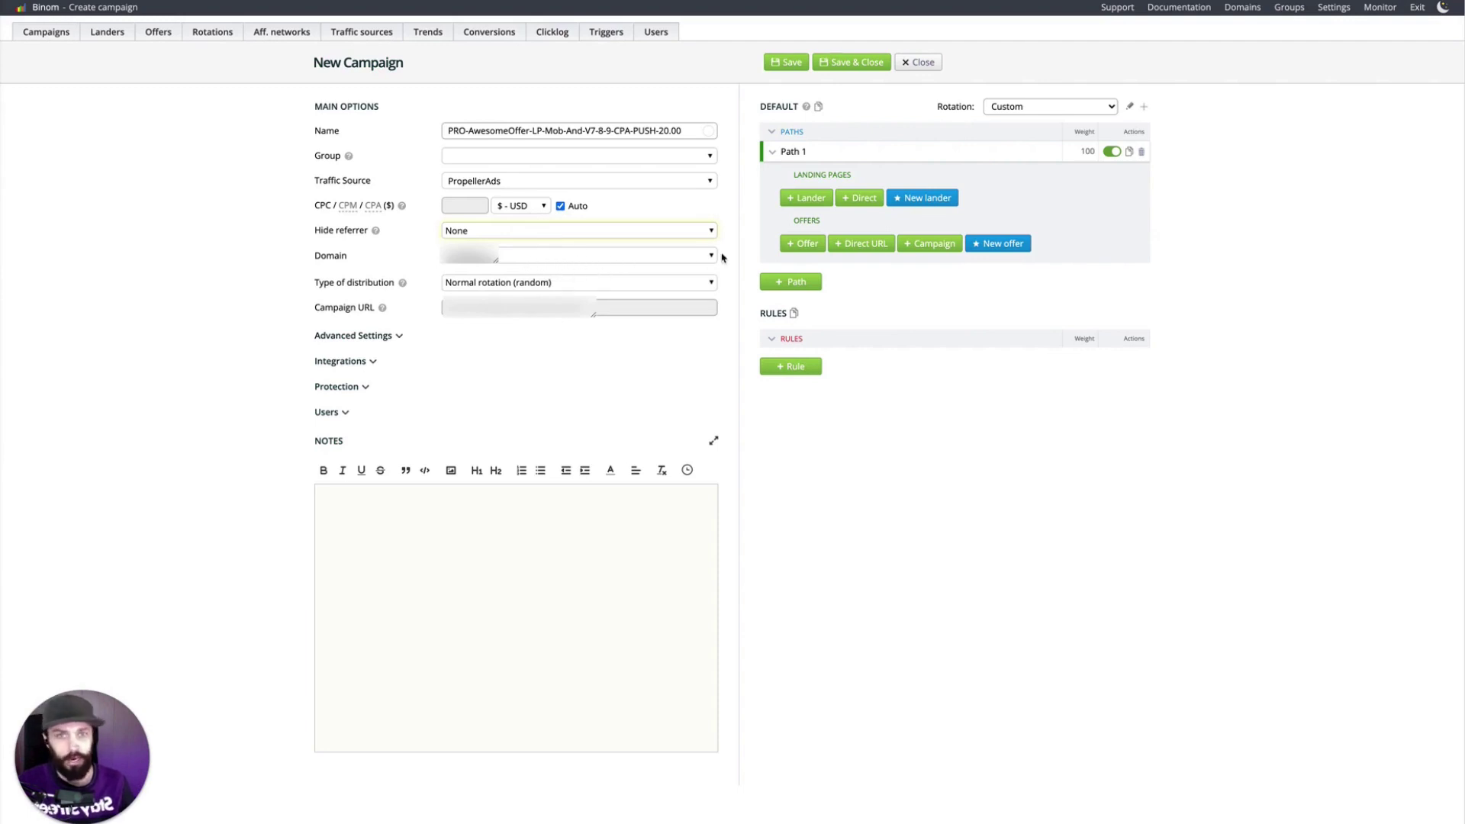
Step: Set Type of distribution to Smart rotation Paths & LPs & Offers
left_click(543, 288)
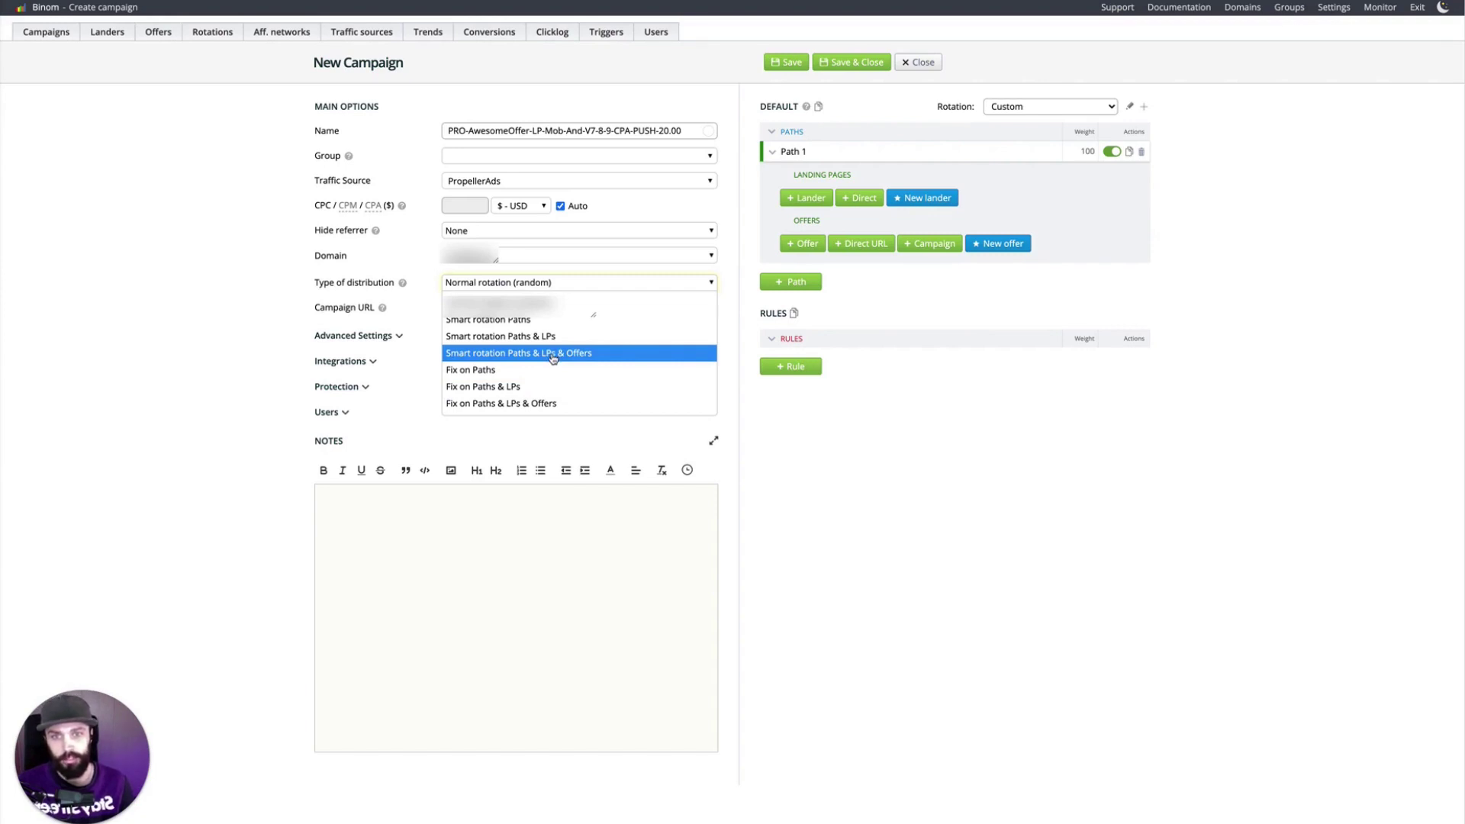
left_click(554, 359)
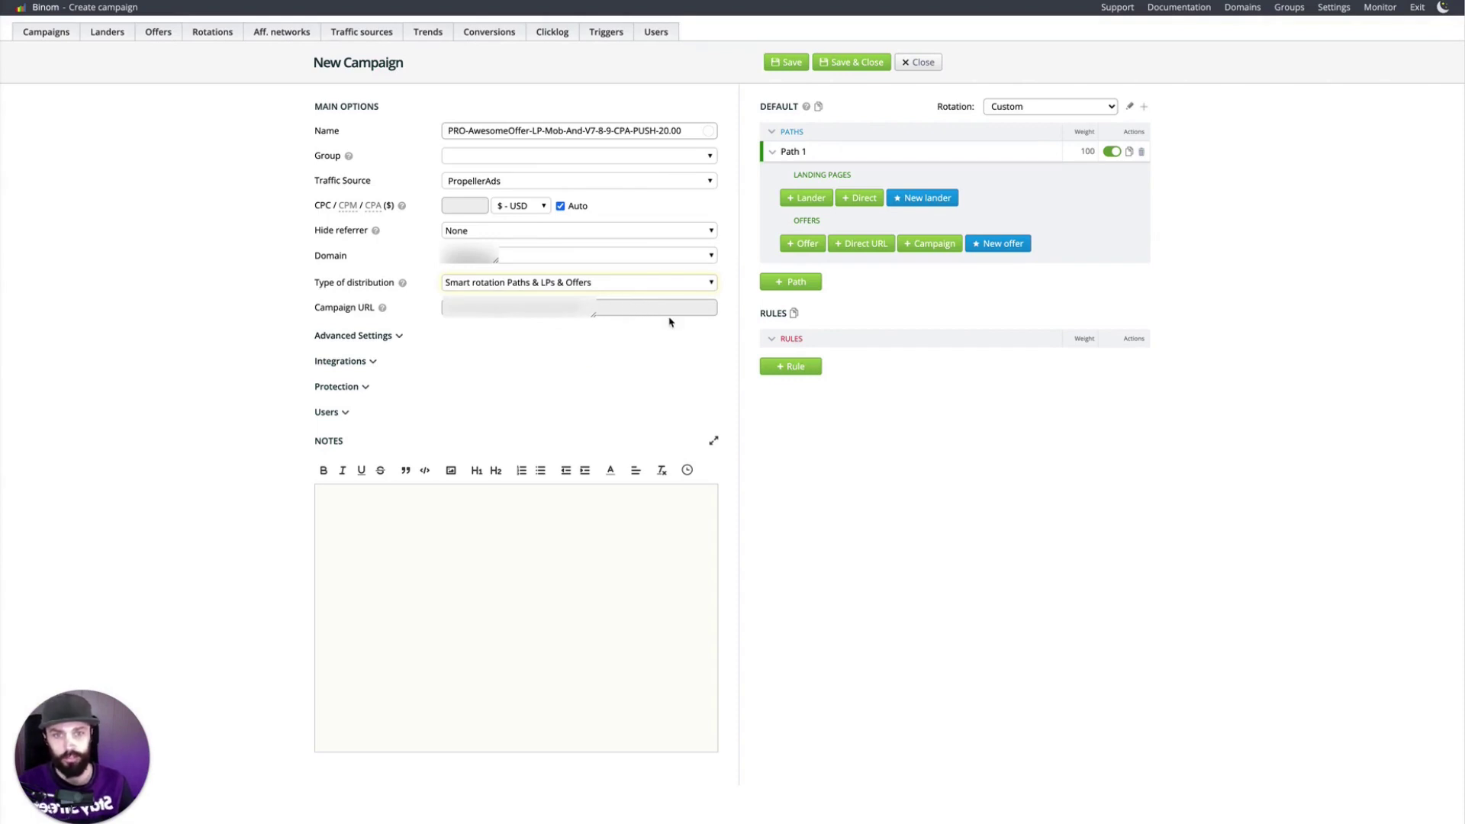
Step: Expand Advanced Settings, keeping traffic loss 0 and Payout and Leads approval at 100
left_click(381, 337)
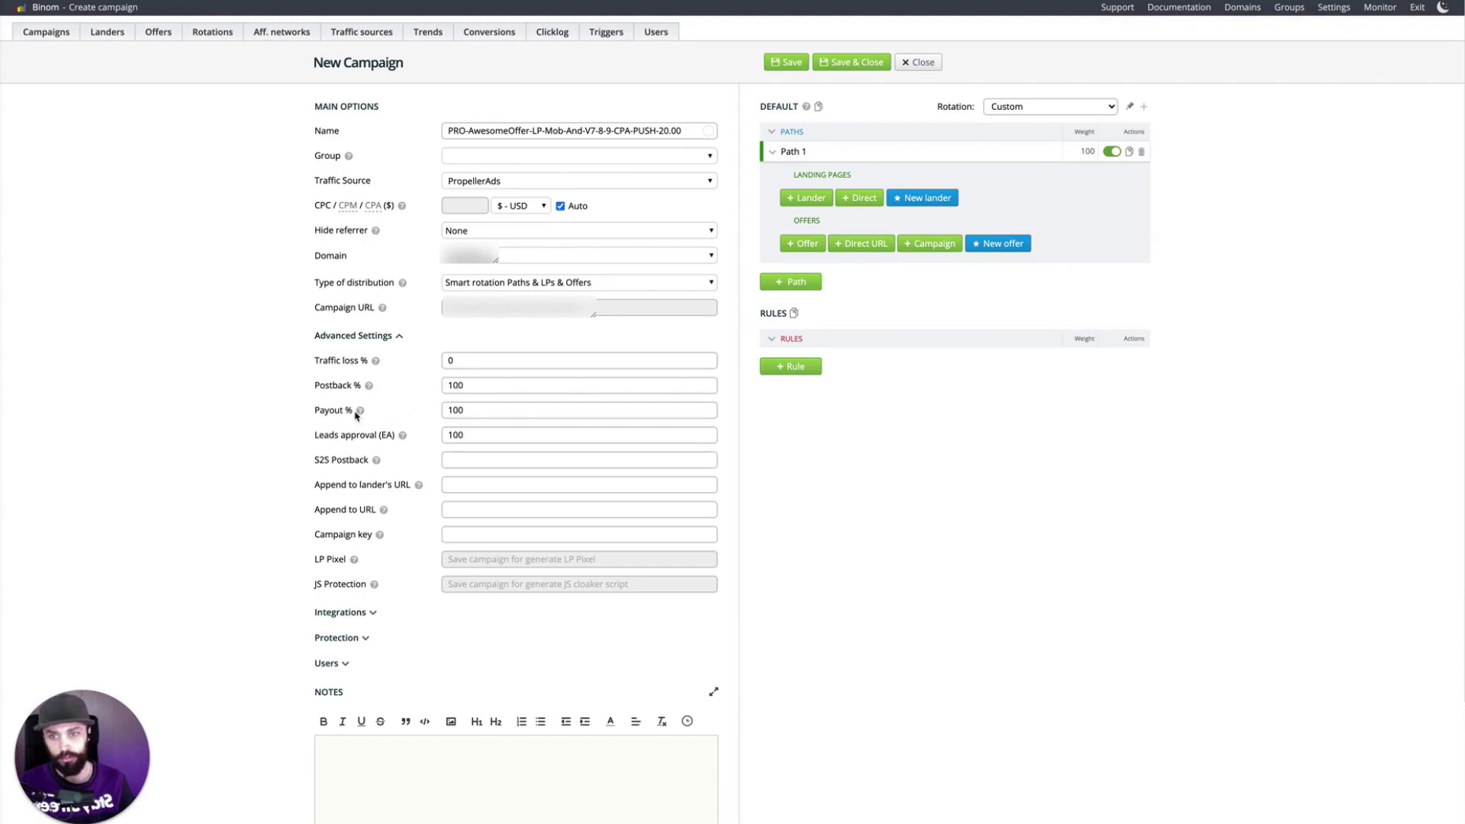
double_click(461, 410)
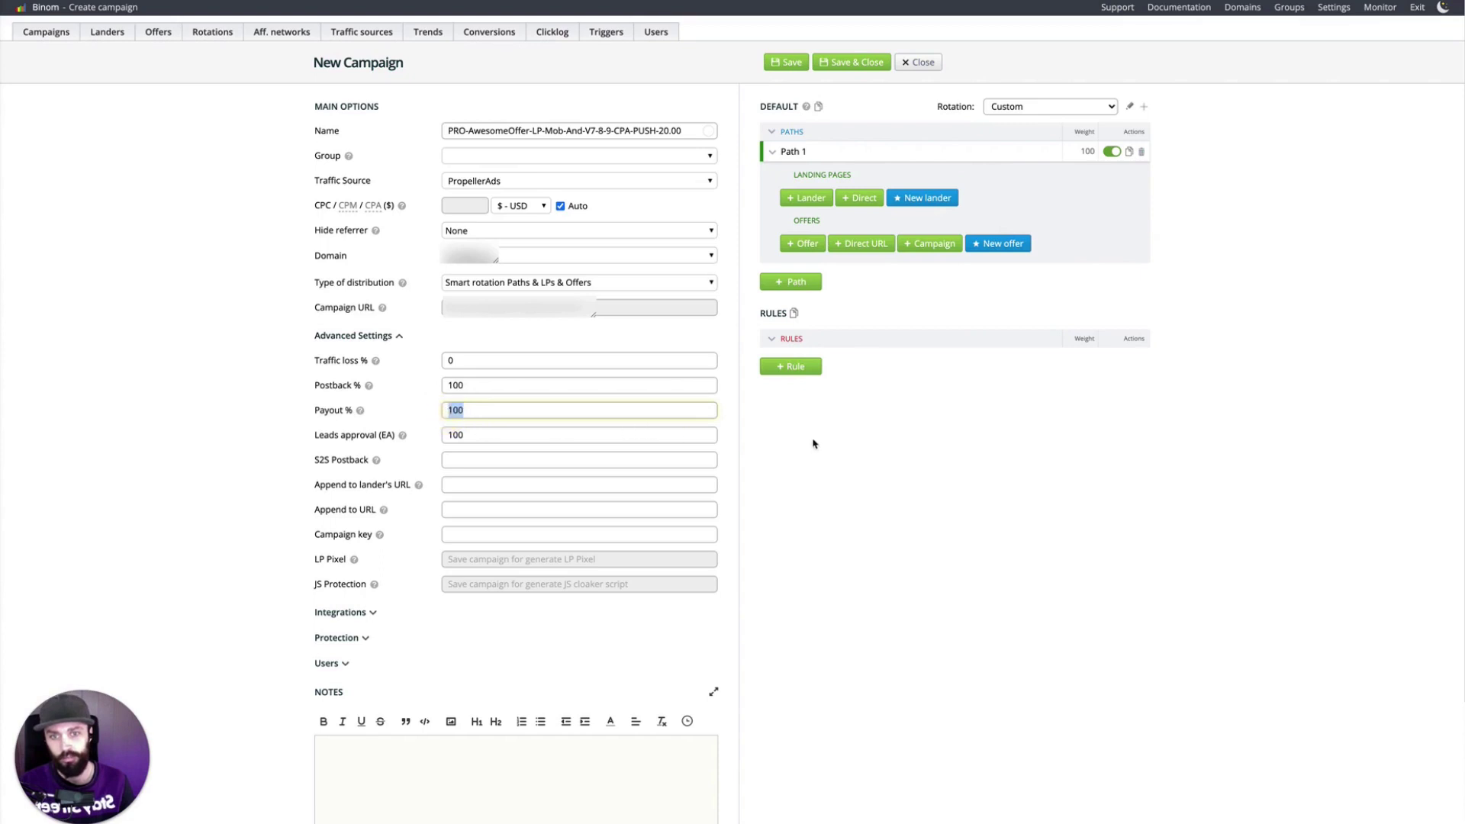
left_click(794, 429)
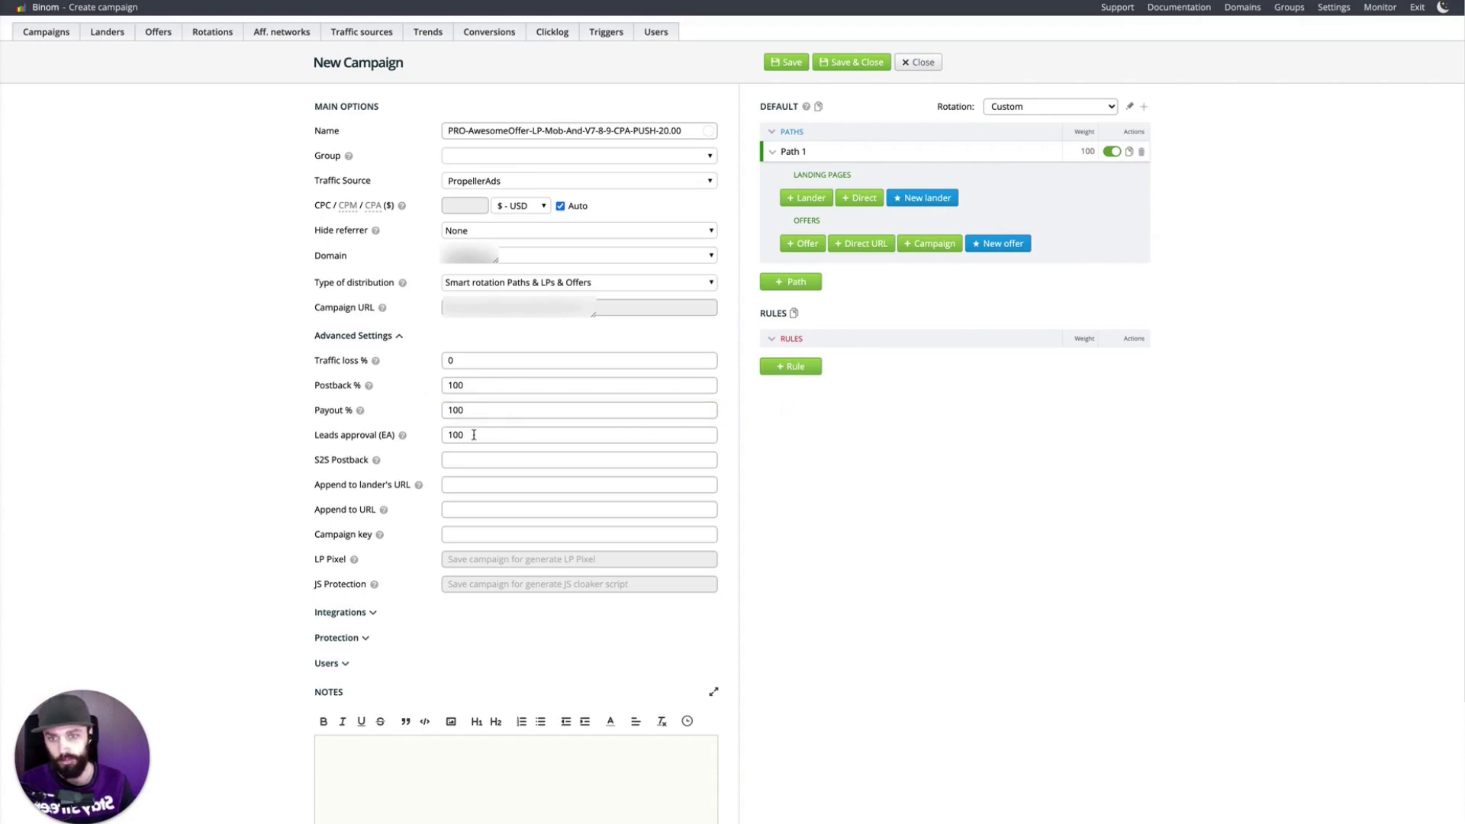
left_click_drag(474, 435, 425, 435)
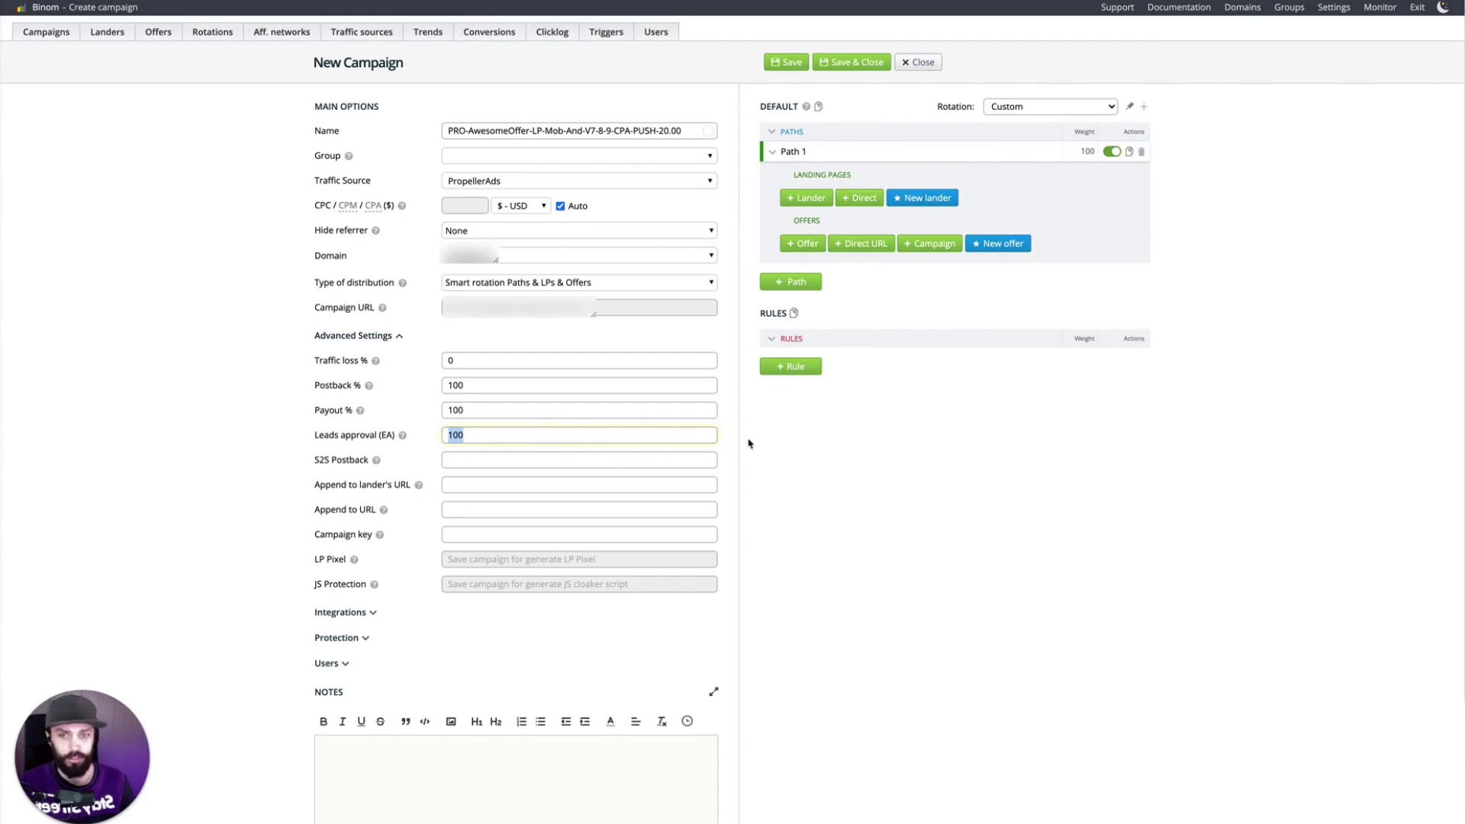
left_click(482, 461)
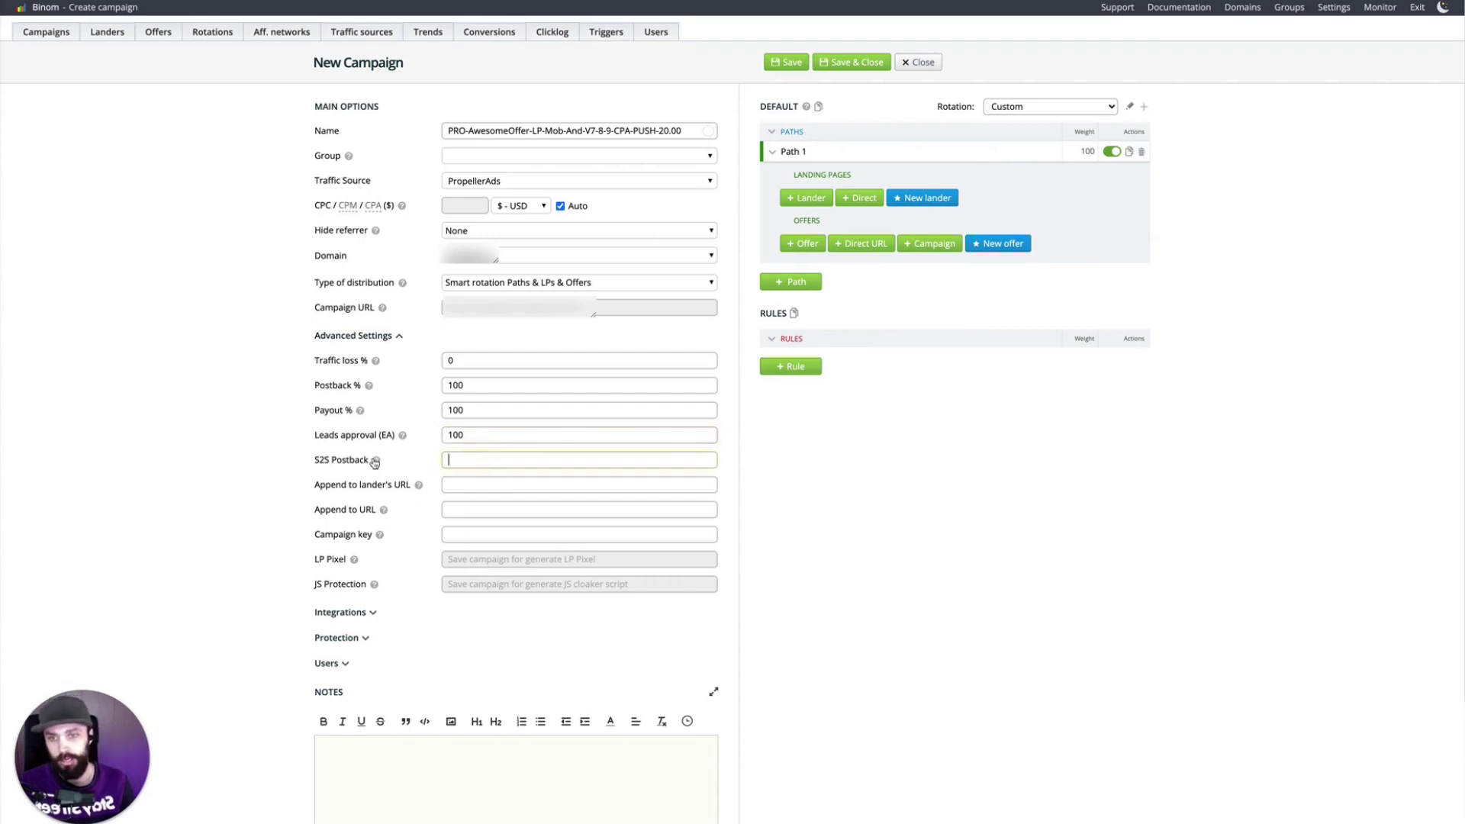
mouse_move(375, 462)
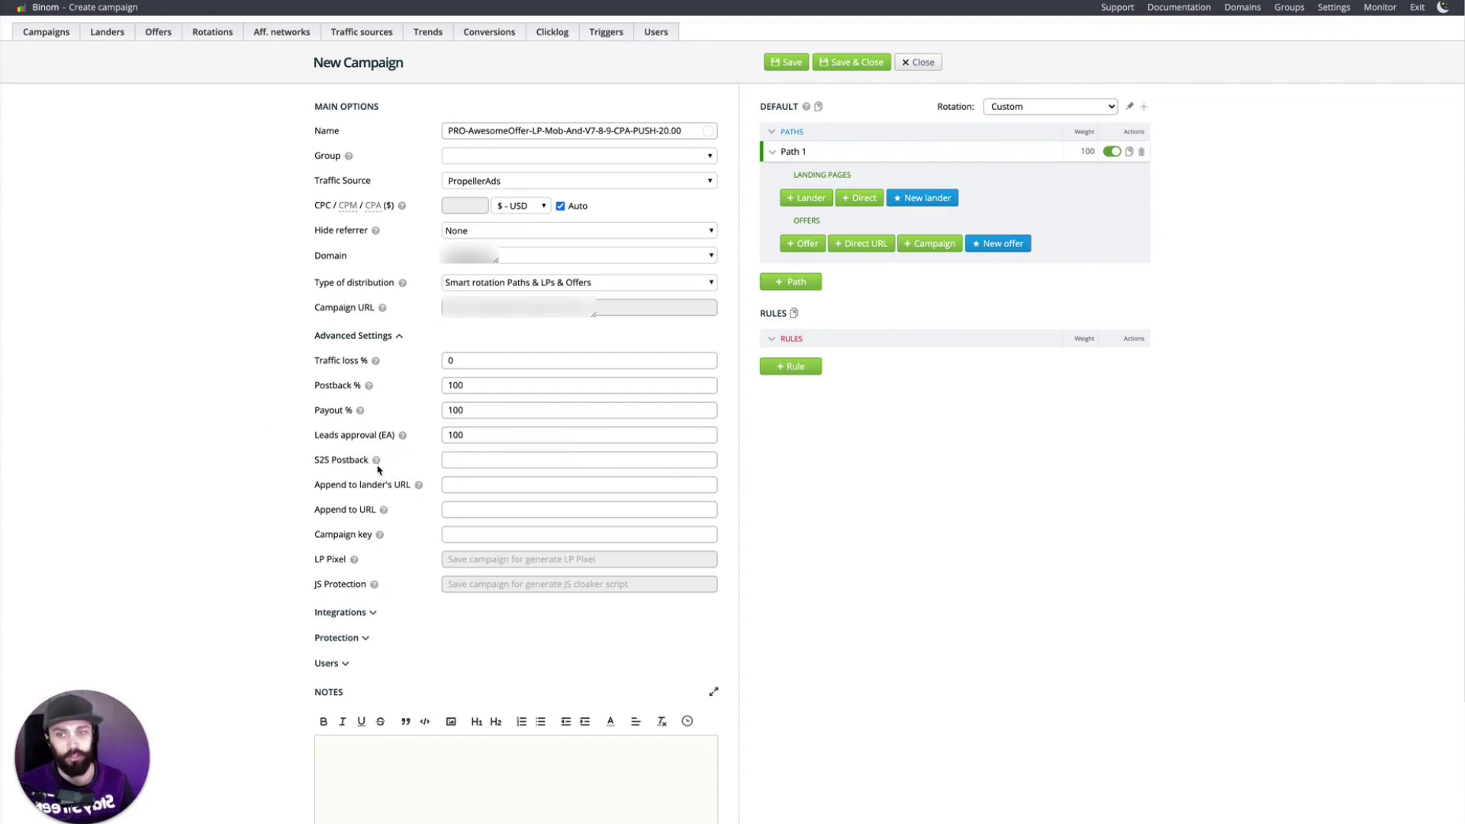
Step: Enter &page=ver4 in the Append to lander's URL field
left_click(478, 486)
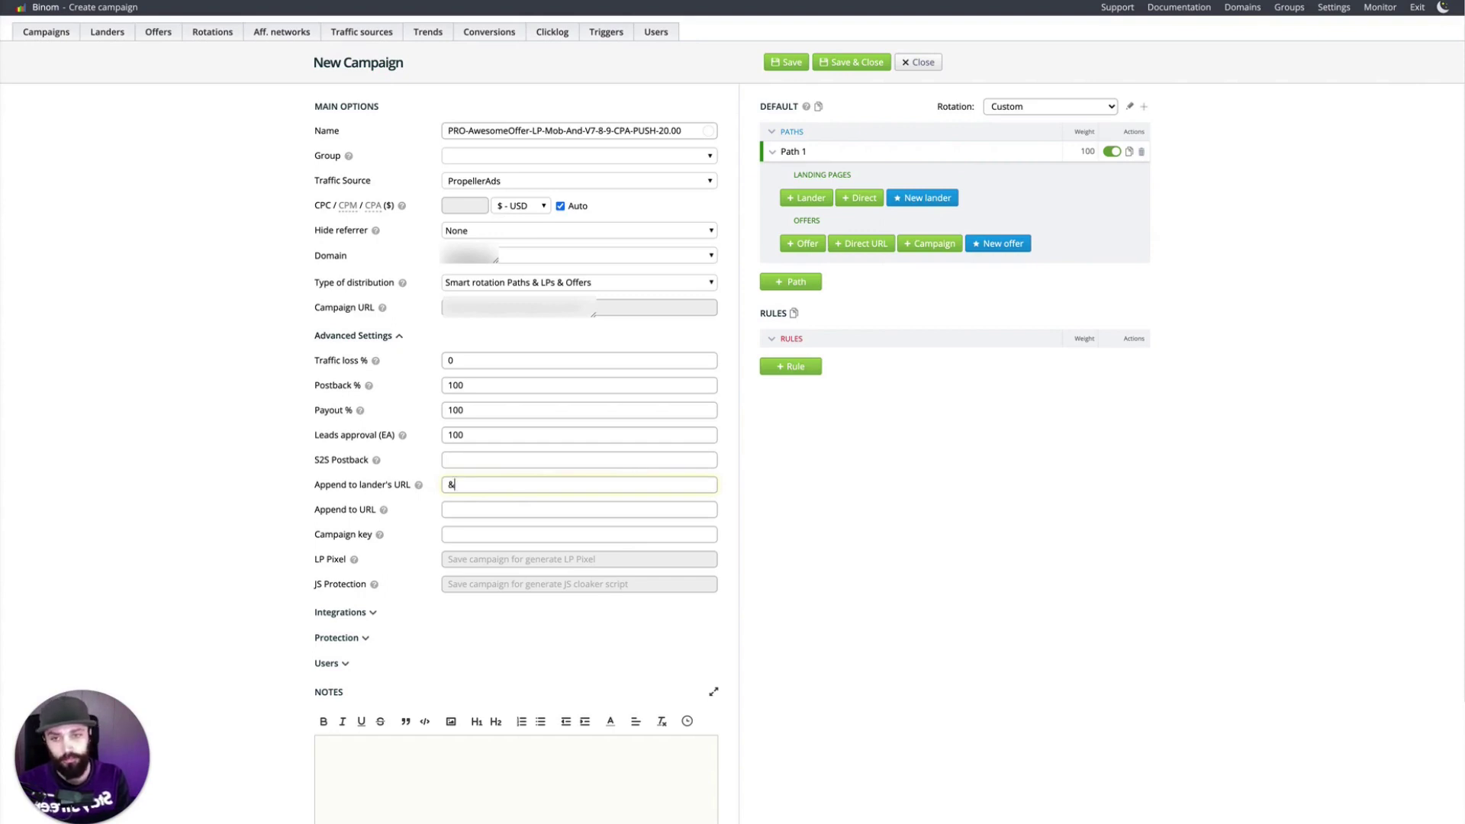
type("&page=ver4")
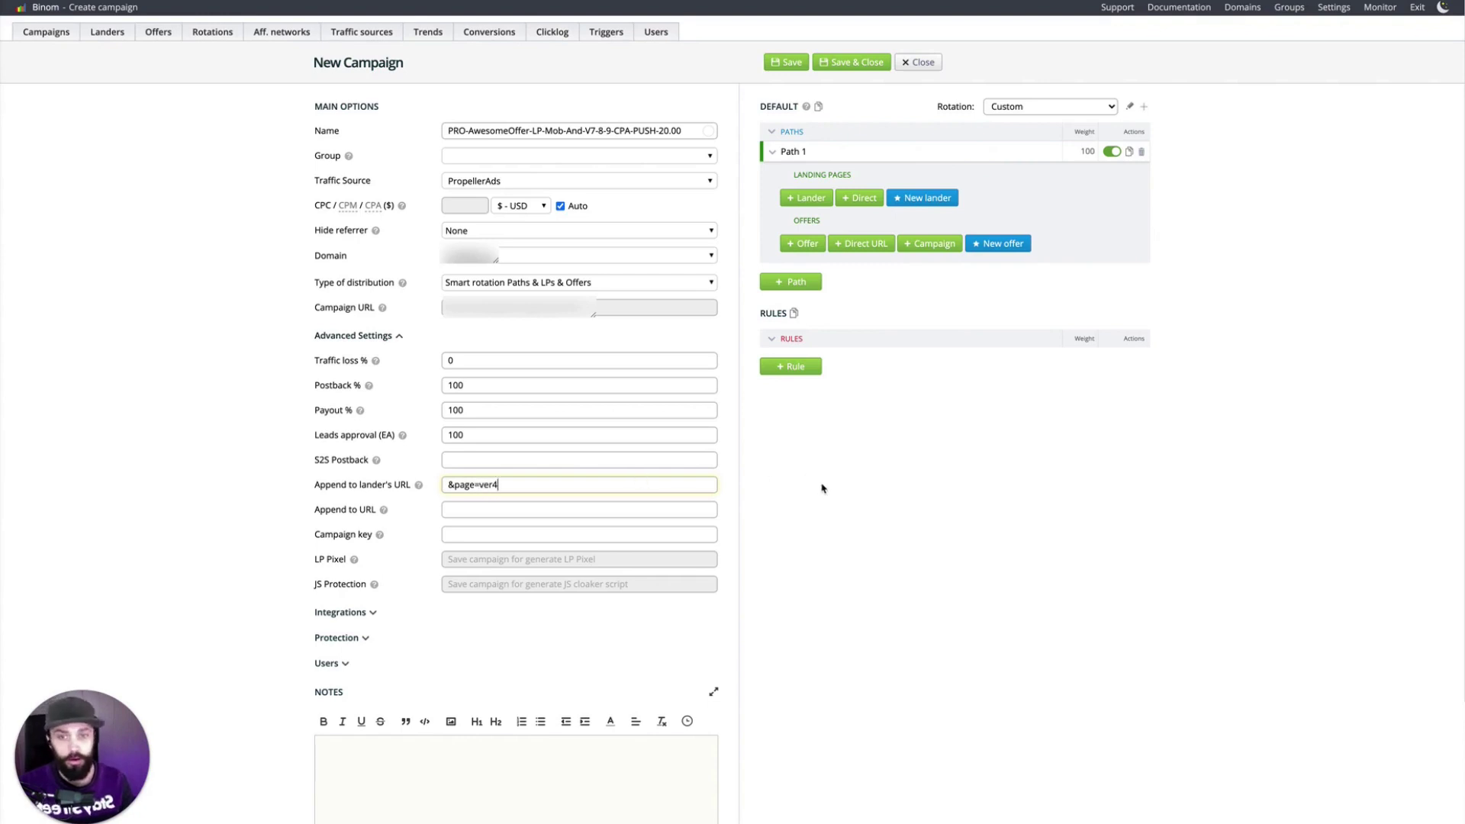
left_click(847, 487)
left_click_drag(445, 484, 504, 486)
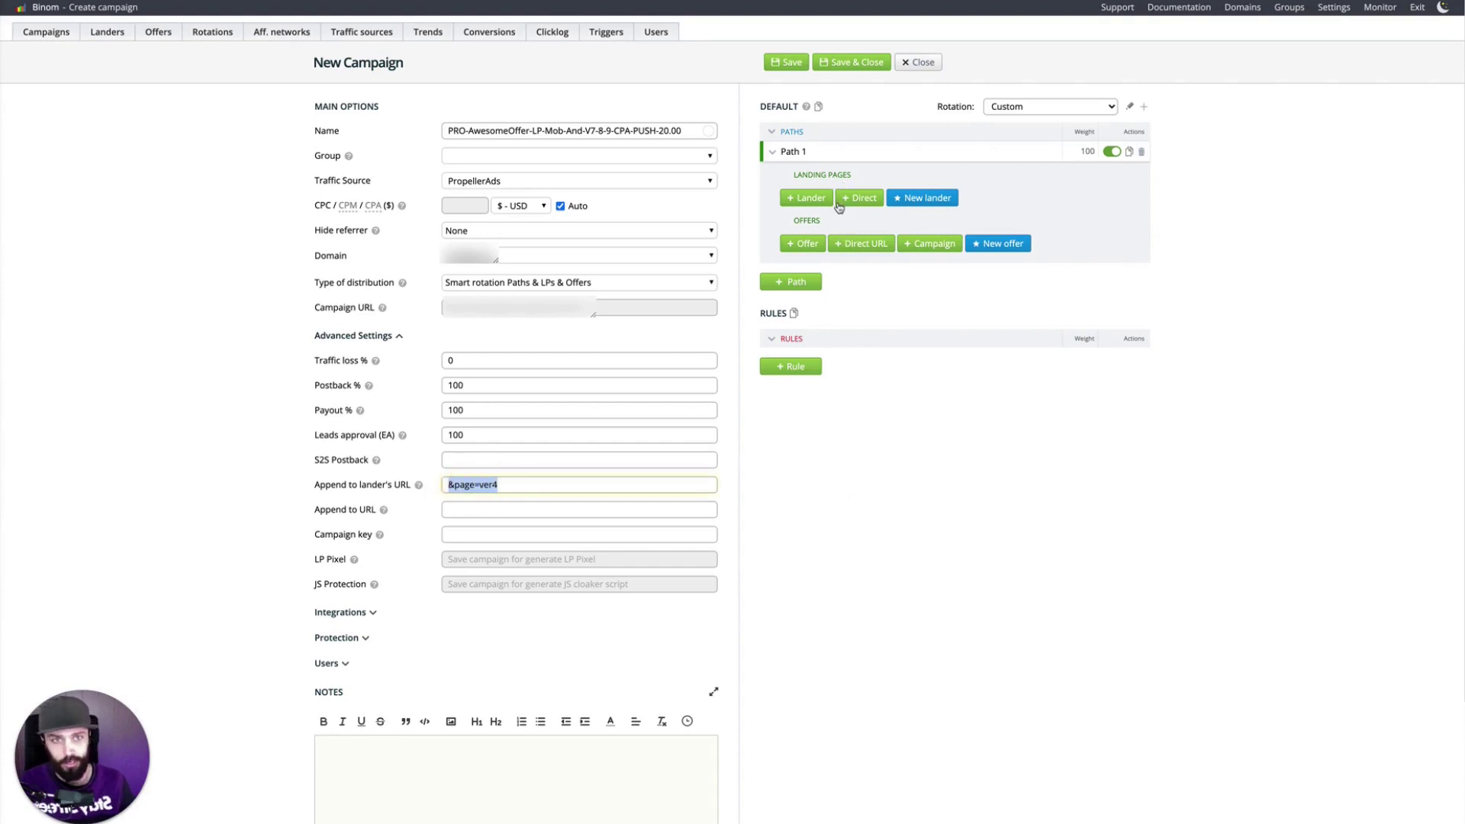
left_click(407, 522)
mouse_move(384, 513)
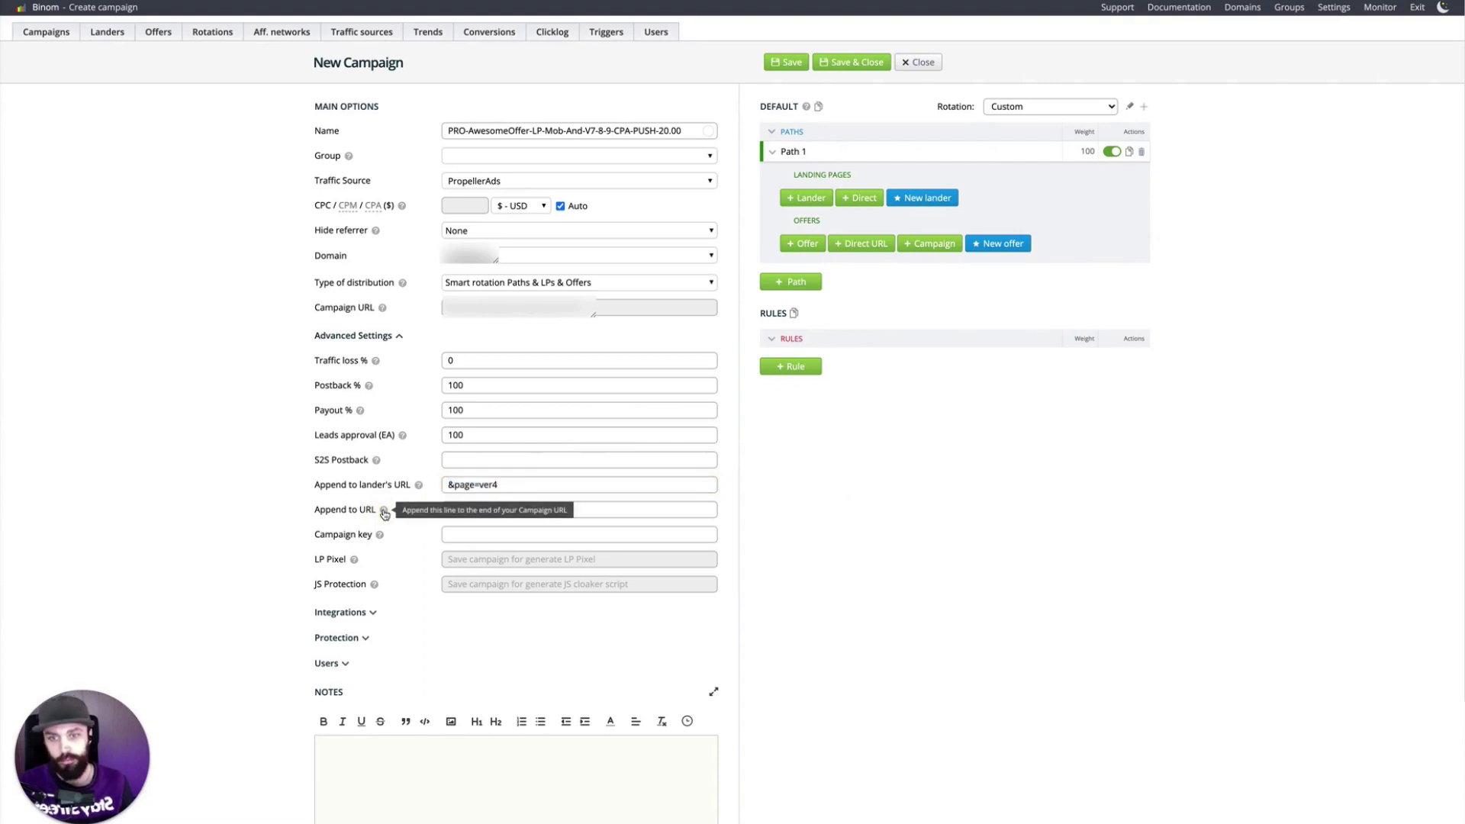
Step: Collapse Advanced Settings and enable the Facebook integration under Integrations
left_click(398, 337)
left_click(371, 361)
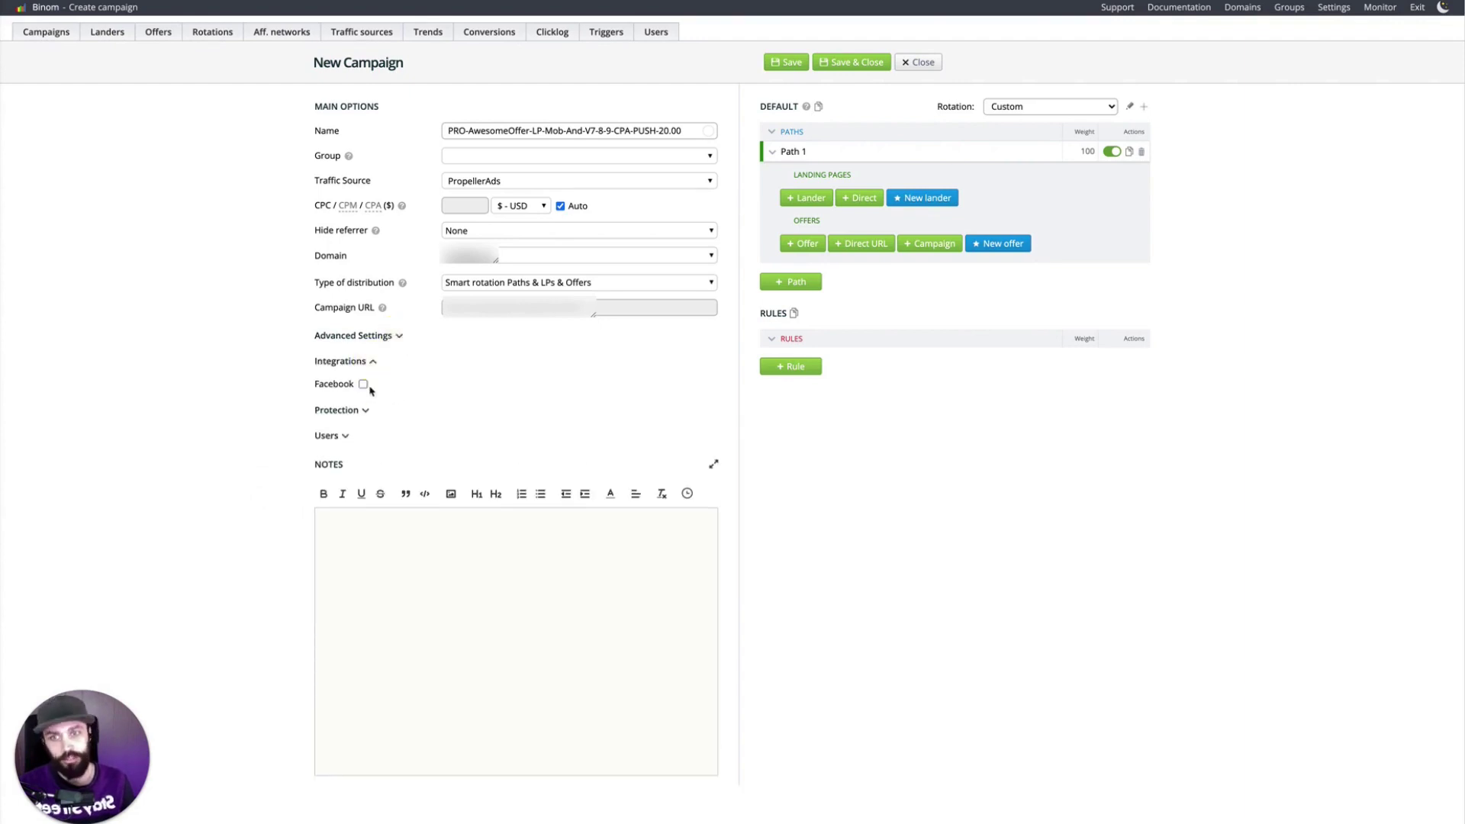
left_click(363, 386)
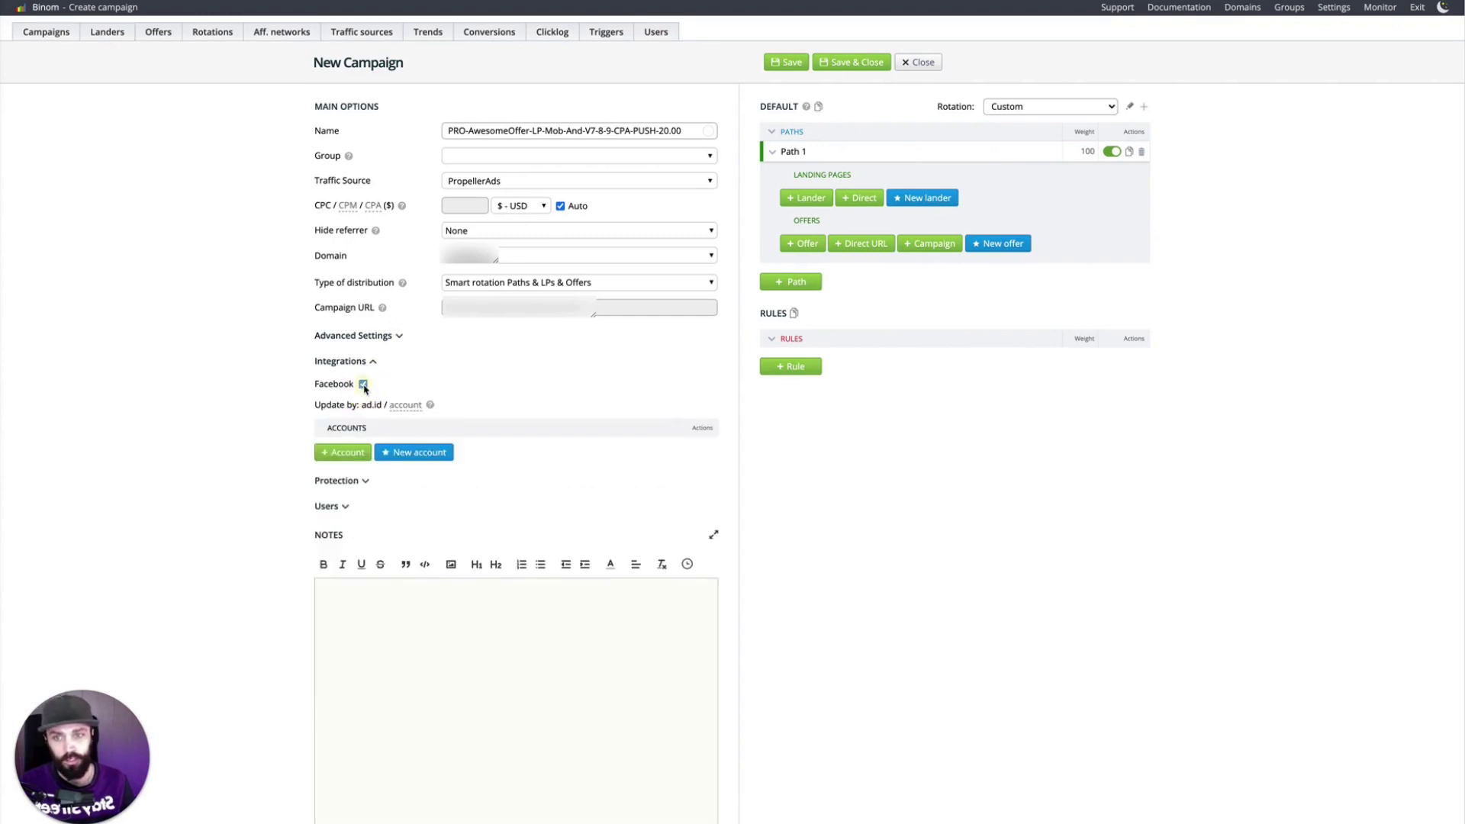
Step: Disable Facebook integration and turn on Binom Protection (beta) with bot exclusion and IP/UA blacklists
left_click(363, 385)
left_click(373, 362)
left_click(366, 387)
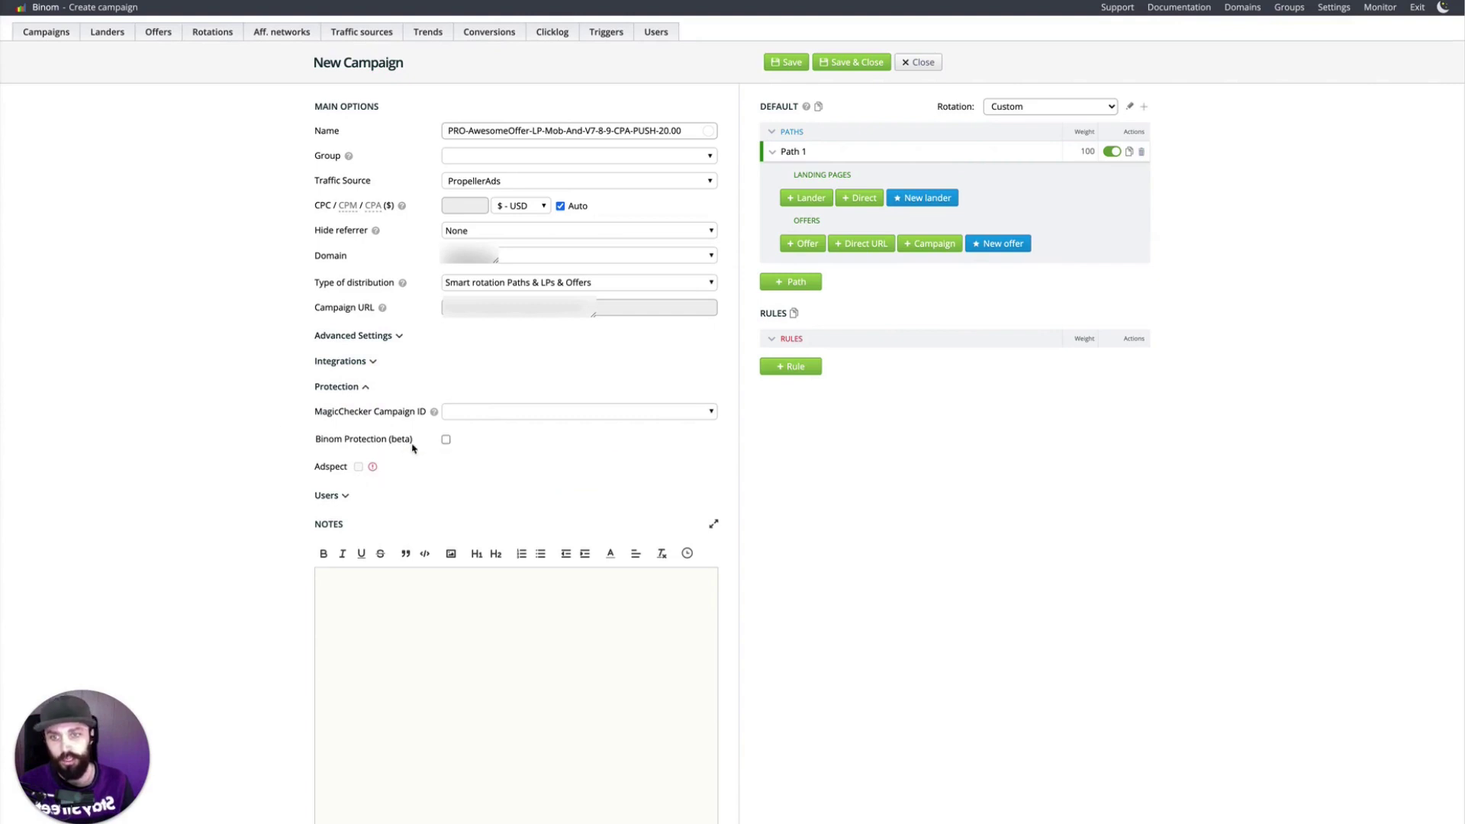
left_click(446, 440)
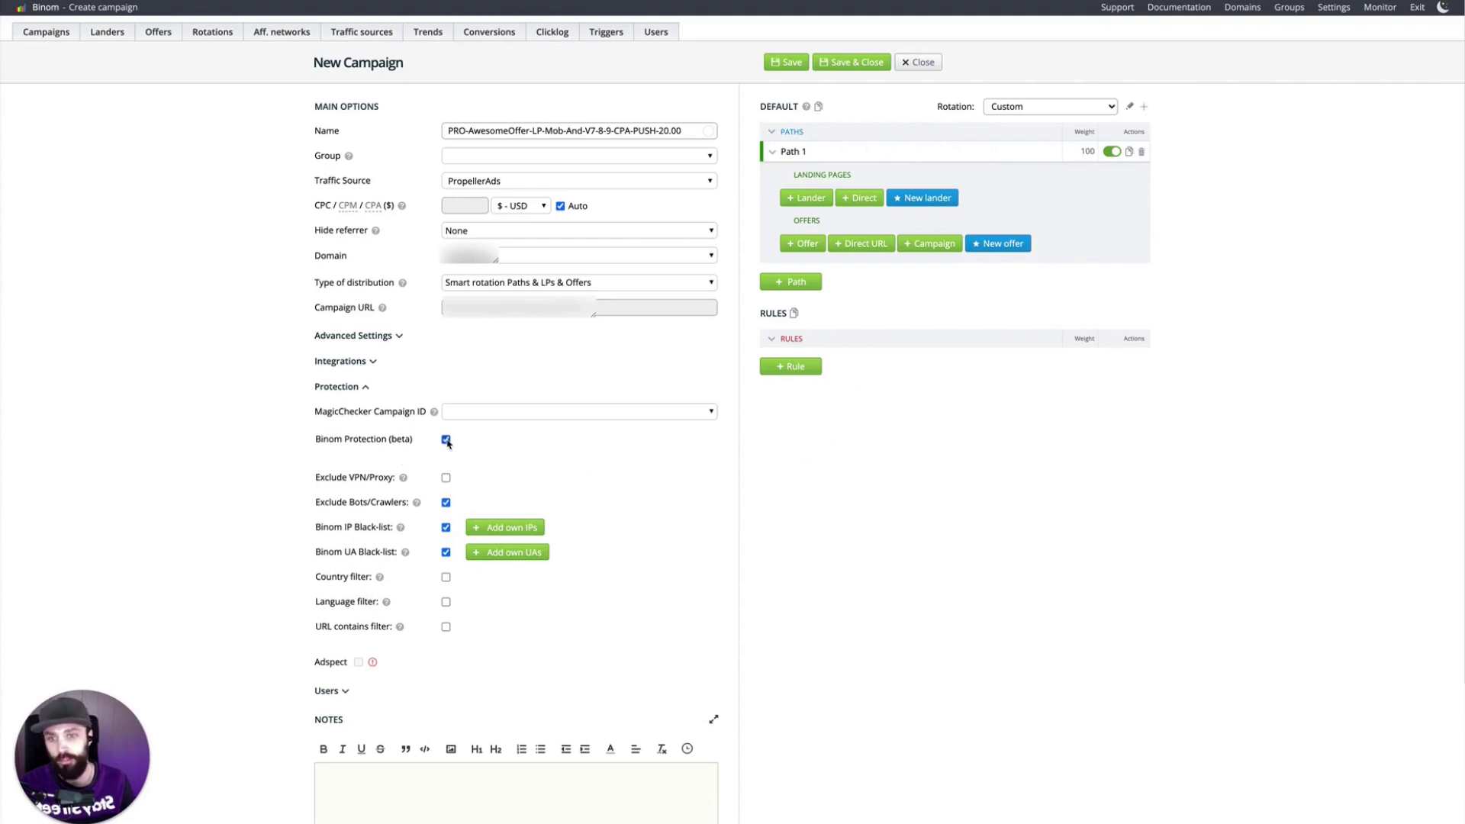
left_click(791, 366)
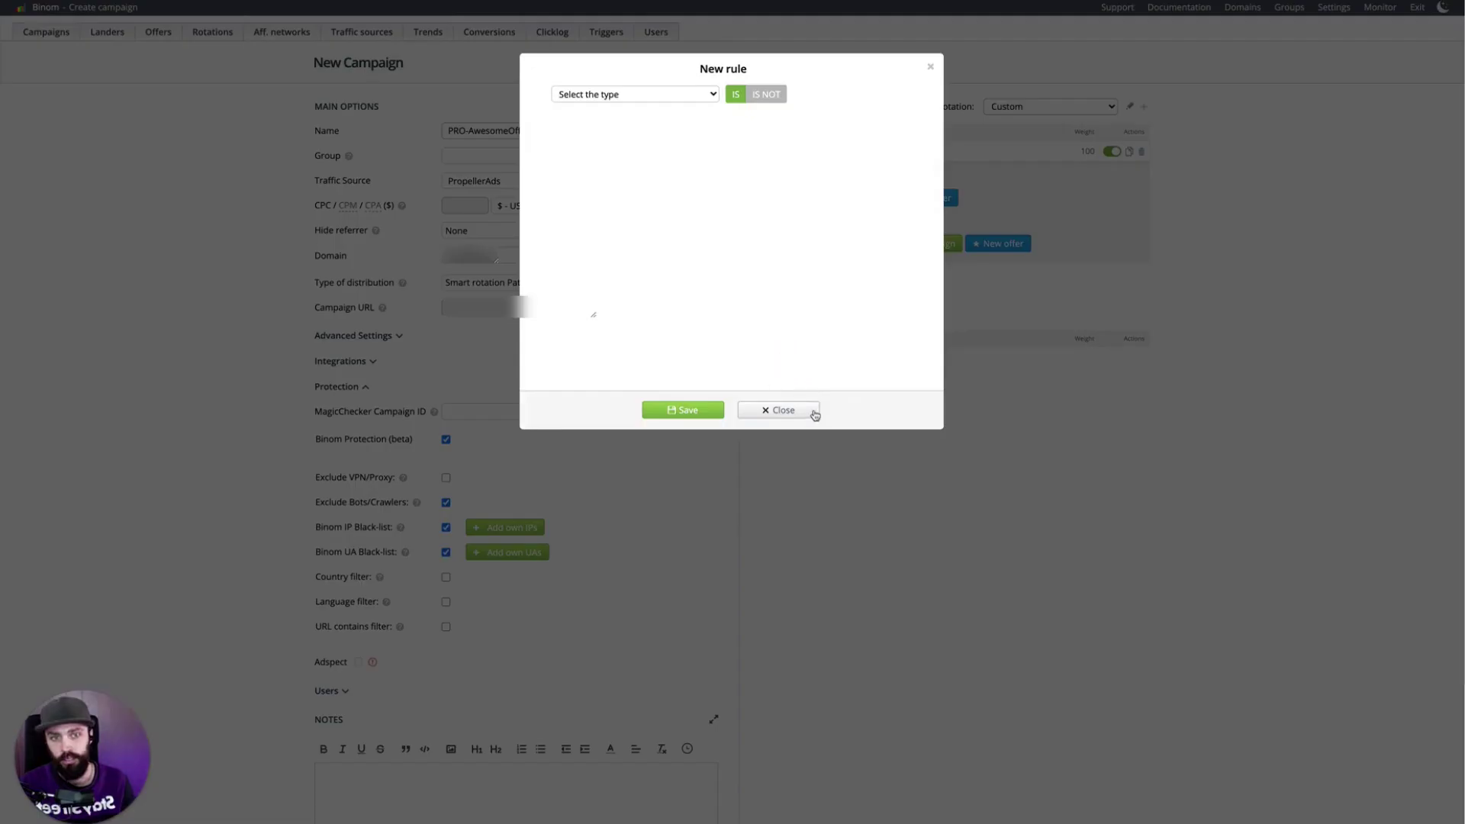
left_click(689, 100)
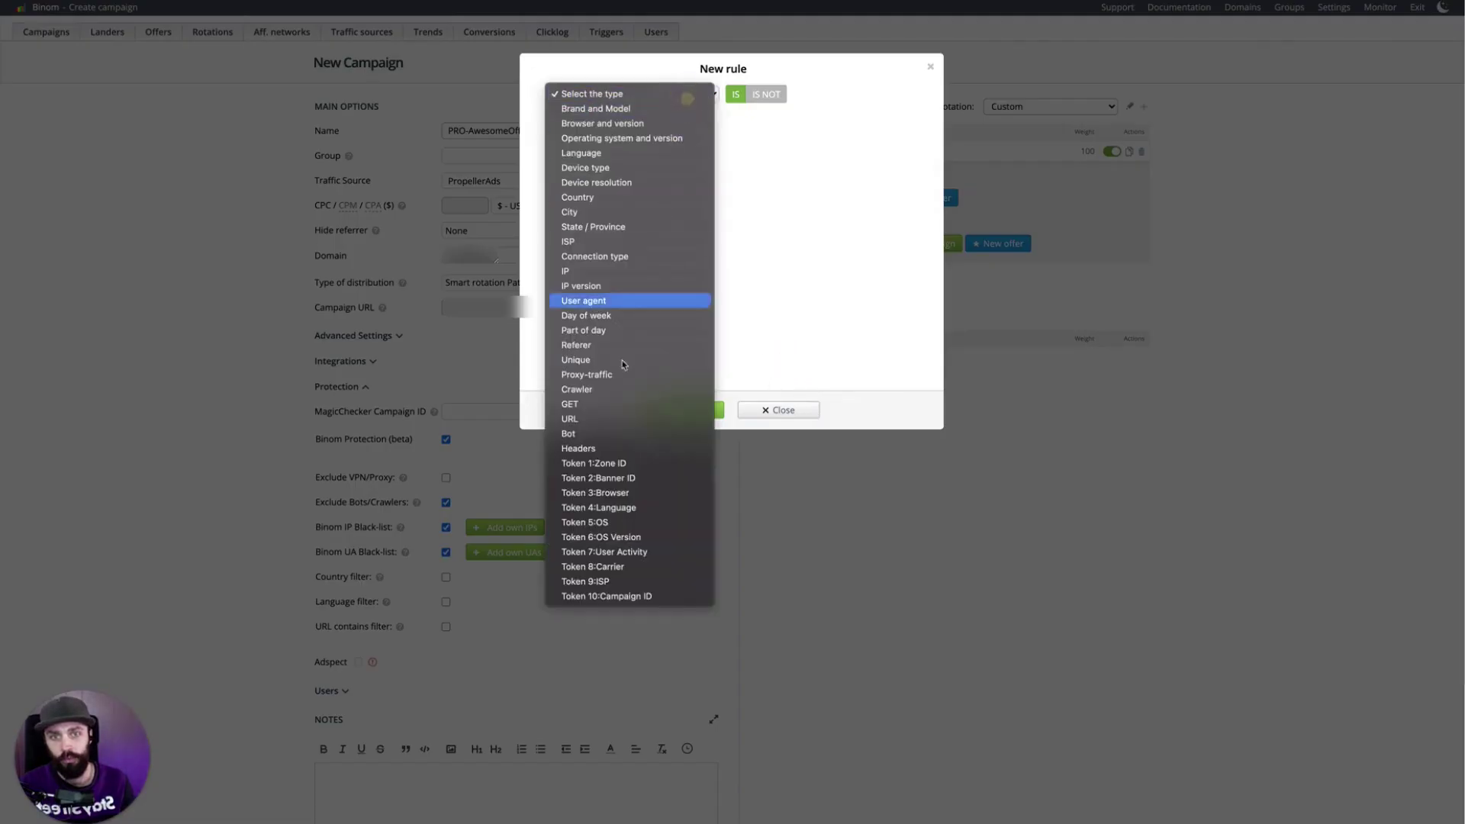
left_click(604, 440)
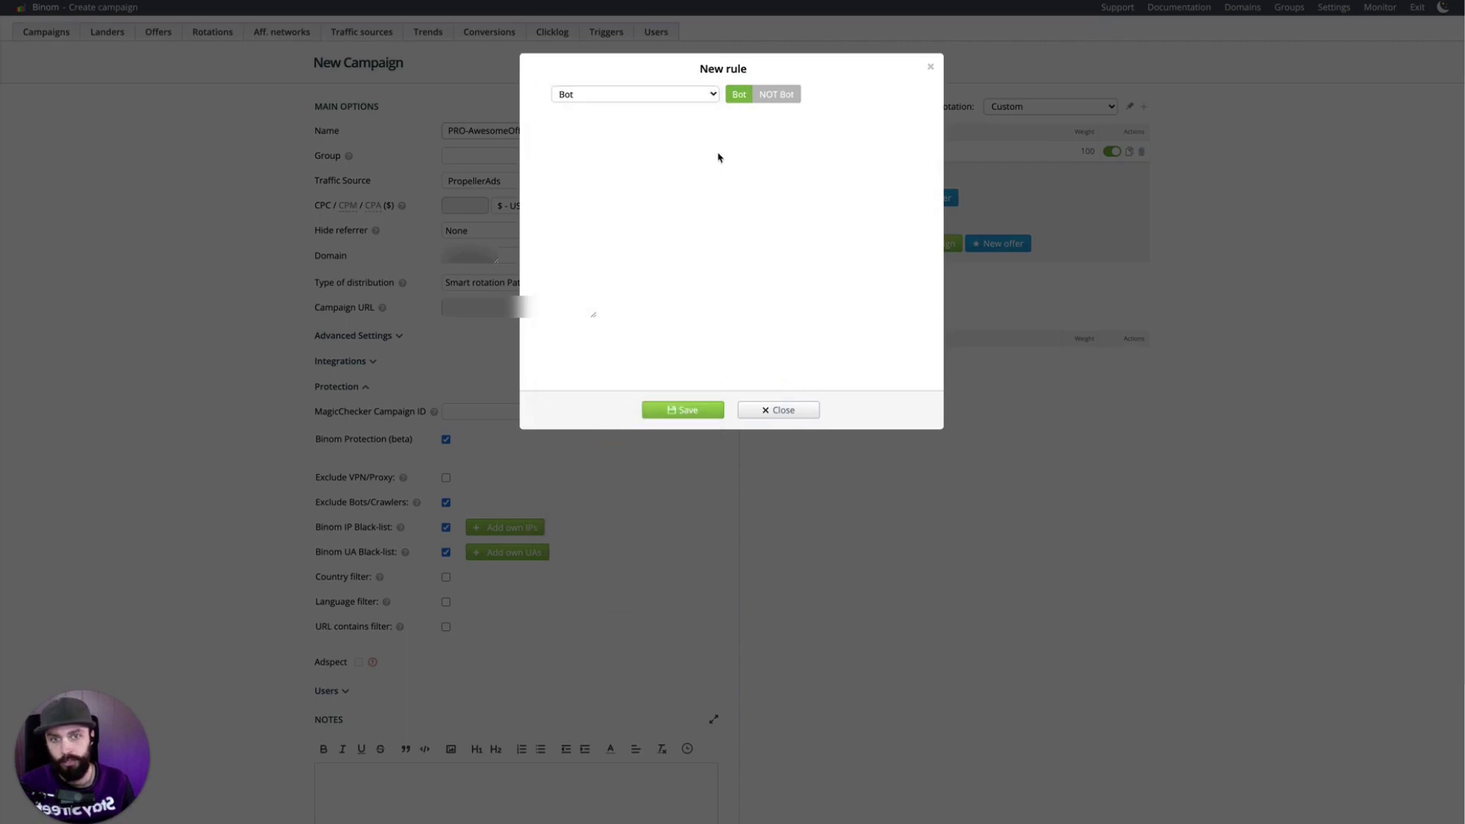
left_click(700, 415)
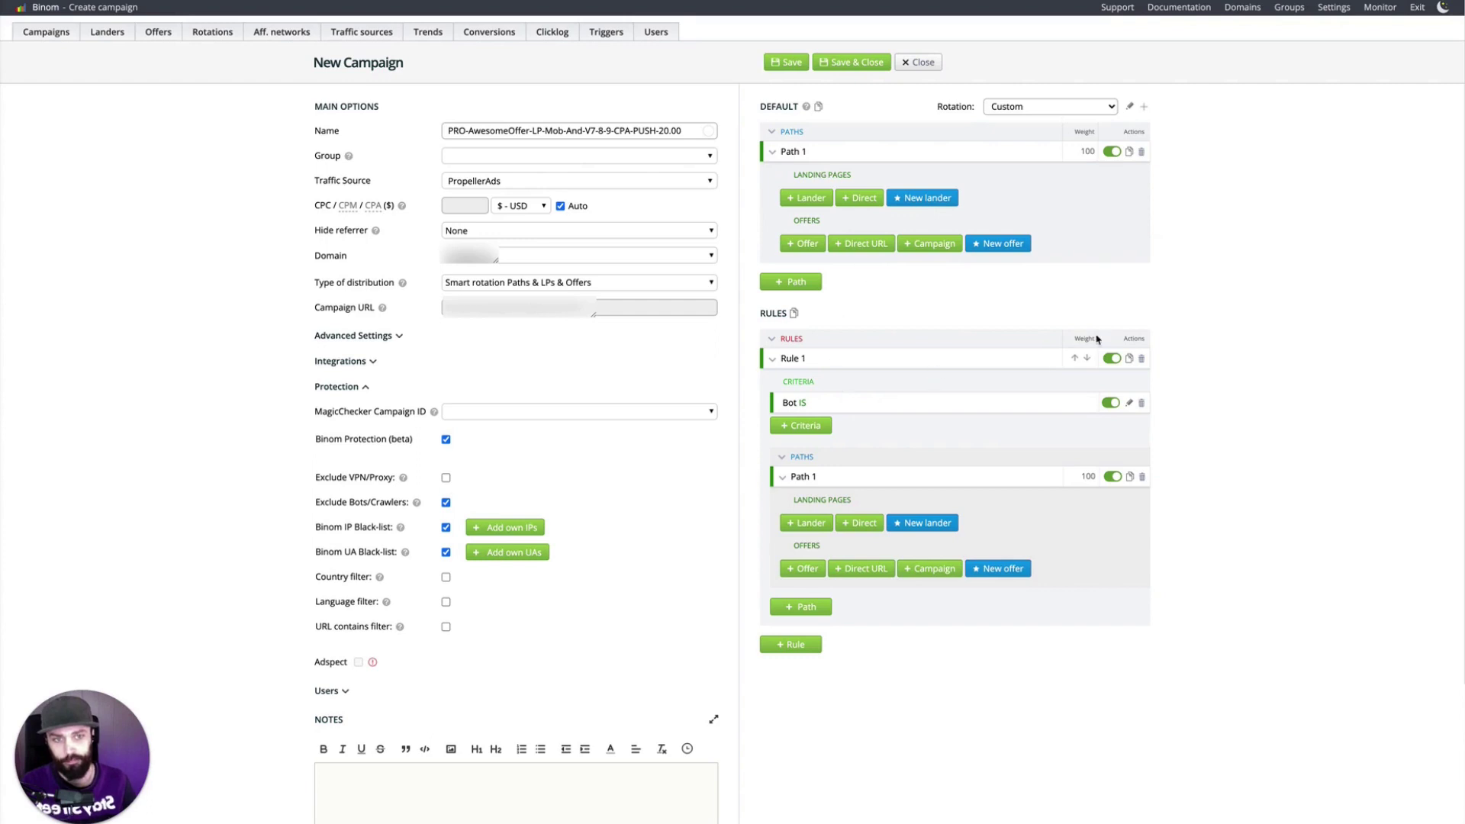
left_click(1142, 358)
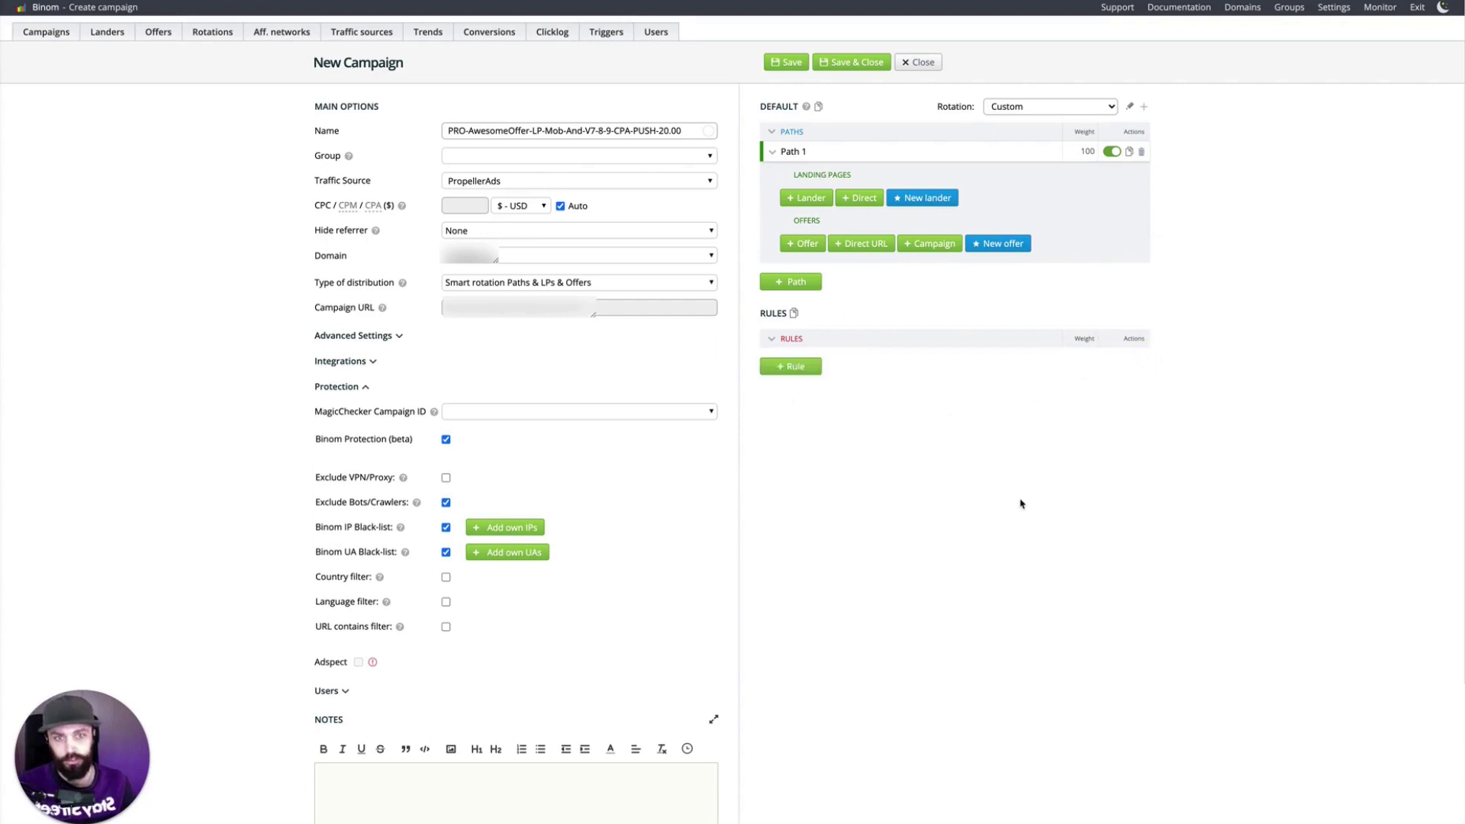
Step: Untick Binom Protection (beta), leave the owner as root, and write the note 'Notes'
left_click(445, 439)
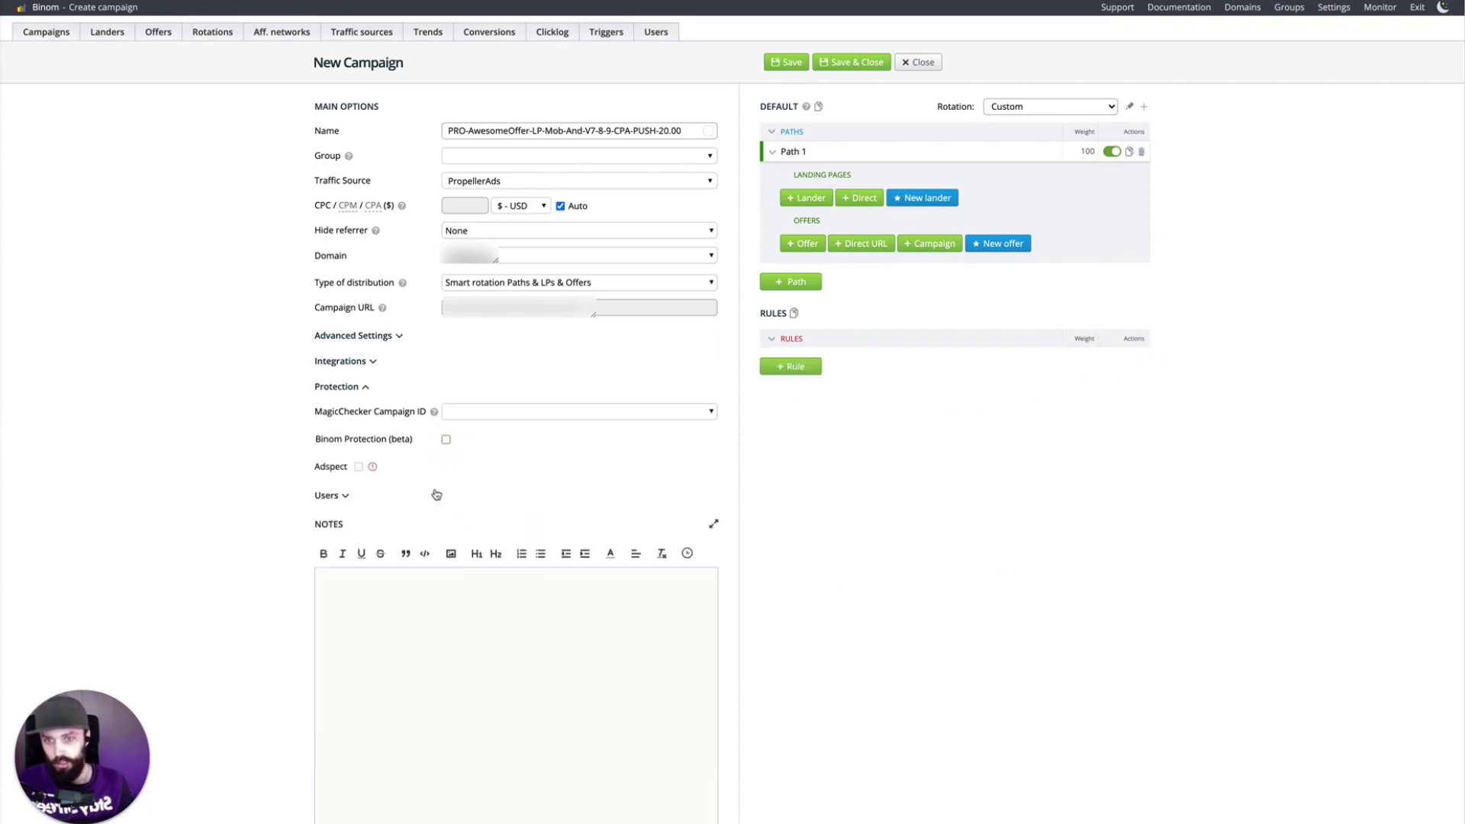
left_click(345, 498)
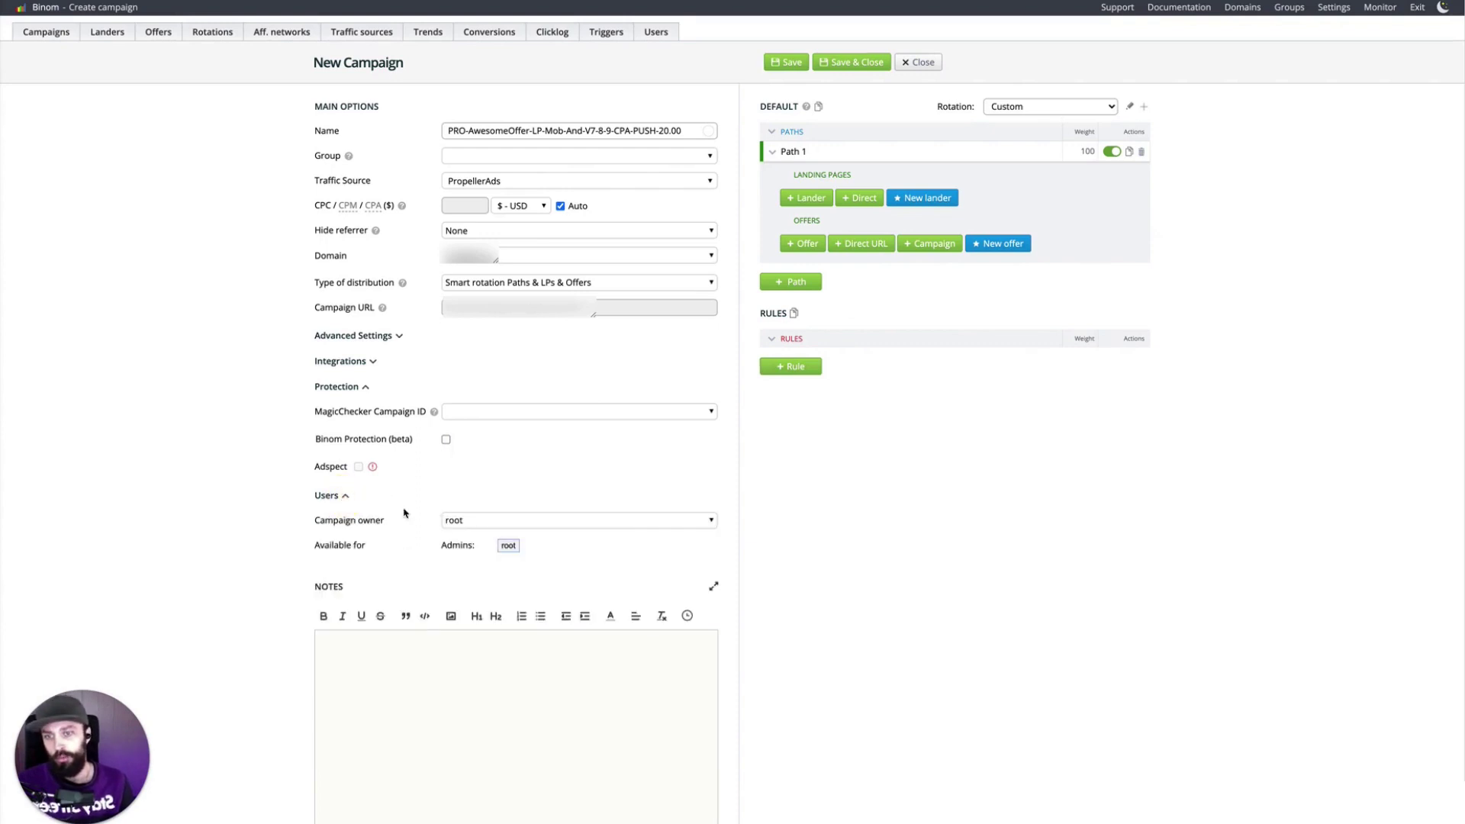
left_click(345, 497)
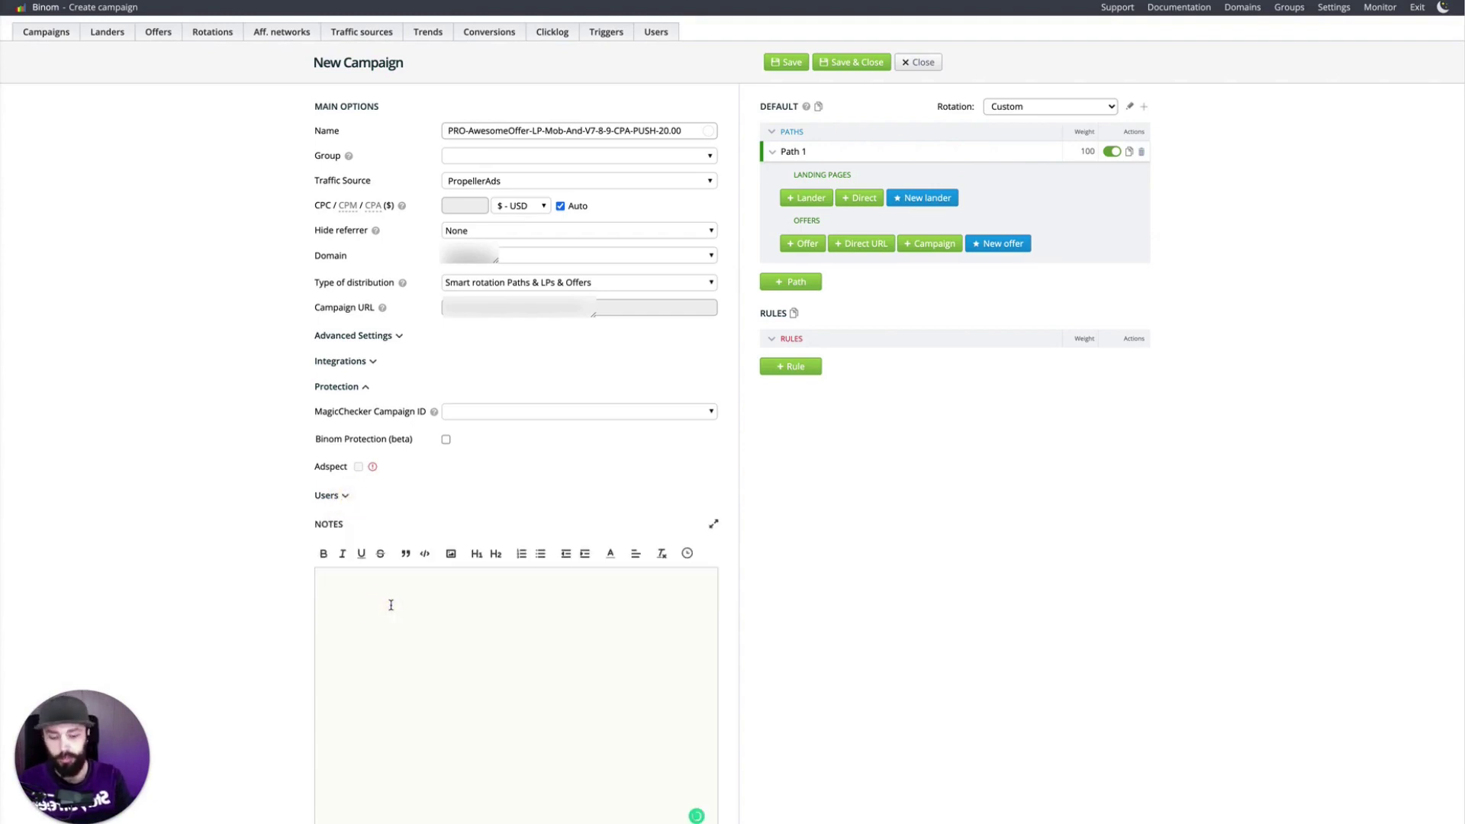
left_click(391, 605)
type("Notes")
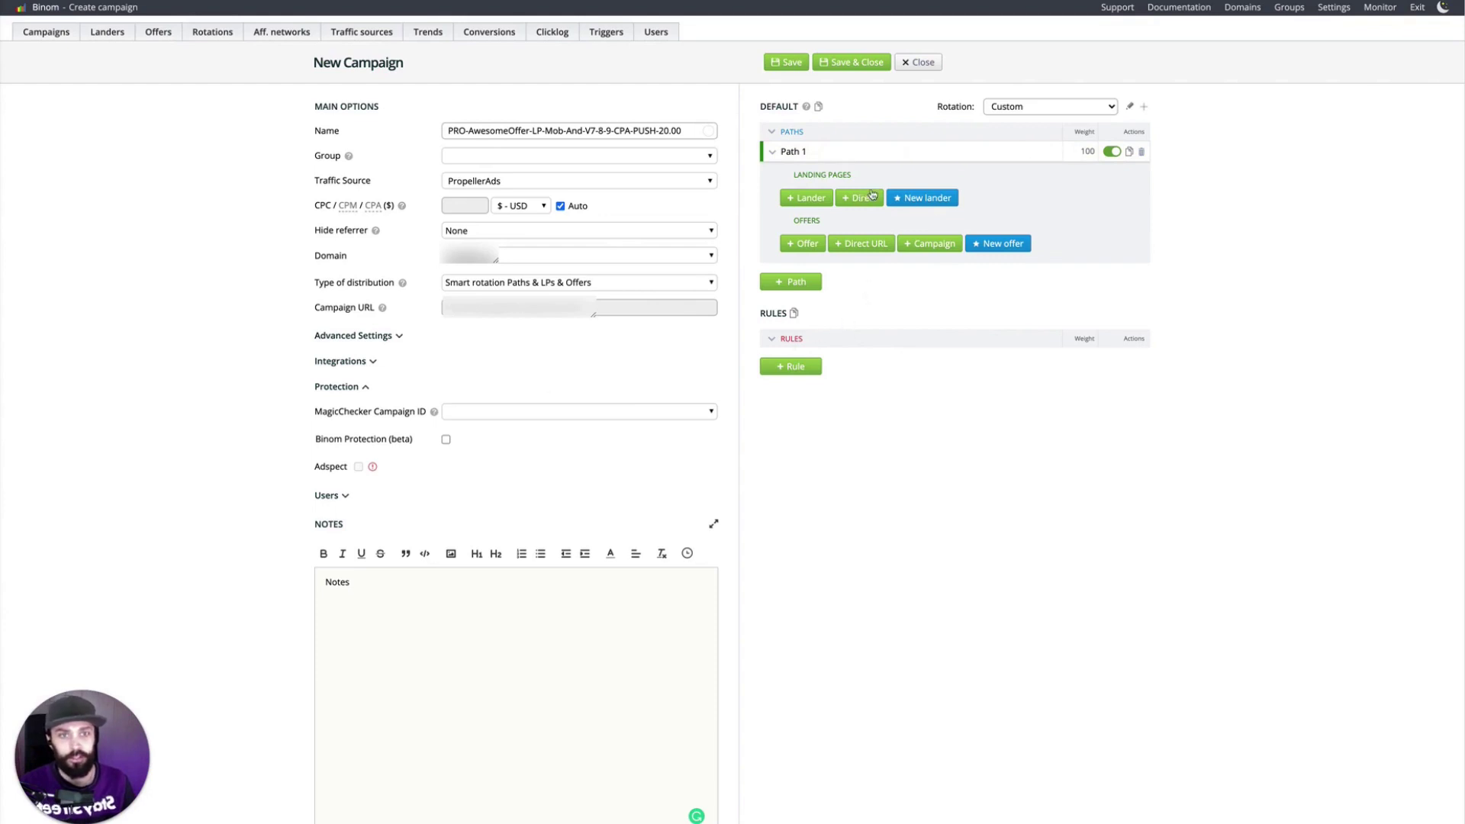
Step: Put Example Landing Page and the KeyAffiliates Awesome-Casino-CPA offer in Path 1, then add Path 2
left_click(811, 198)
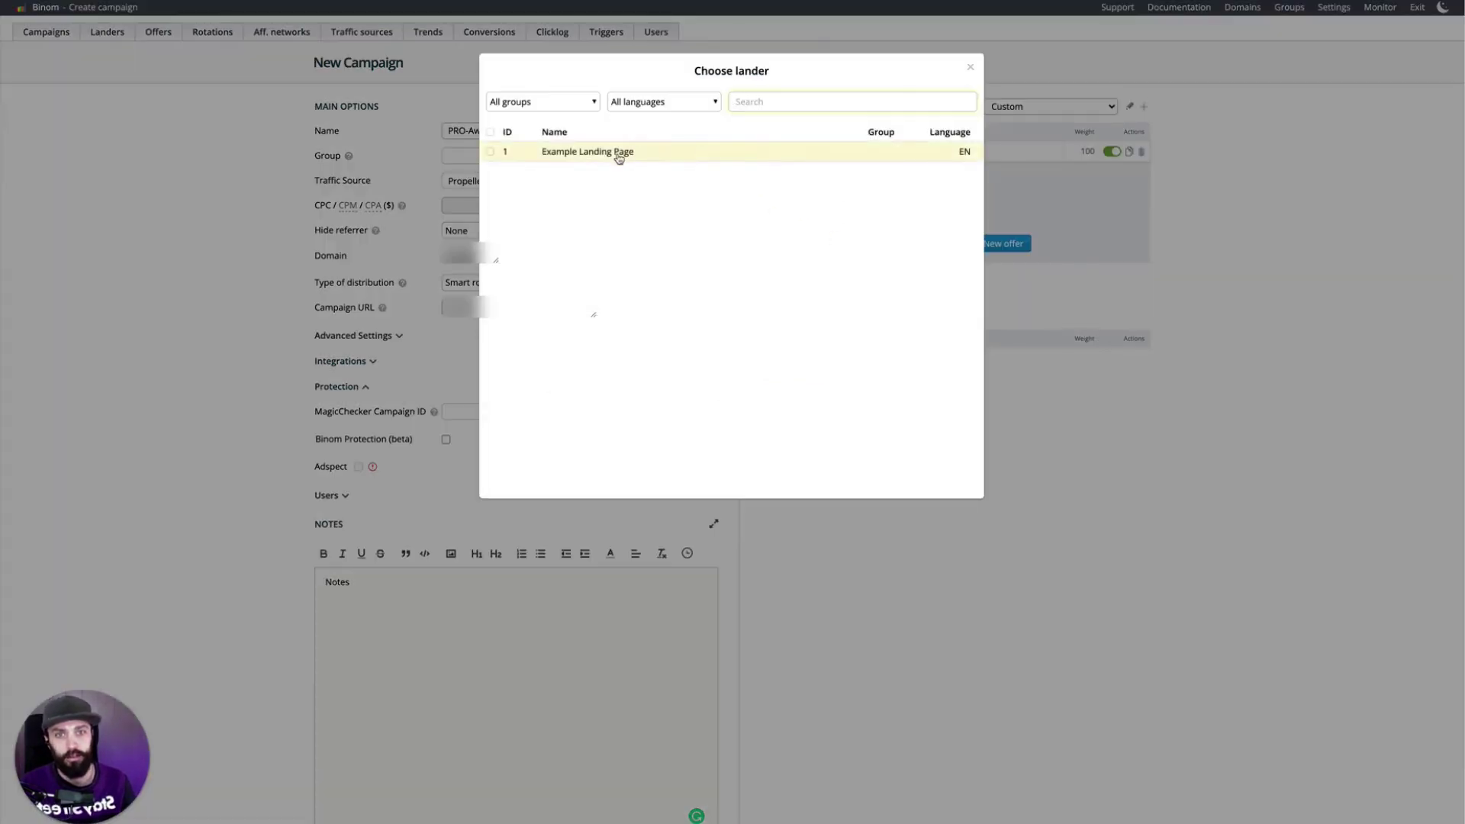
left_click(619, 152)
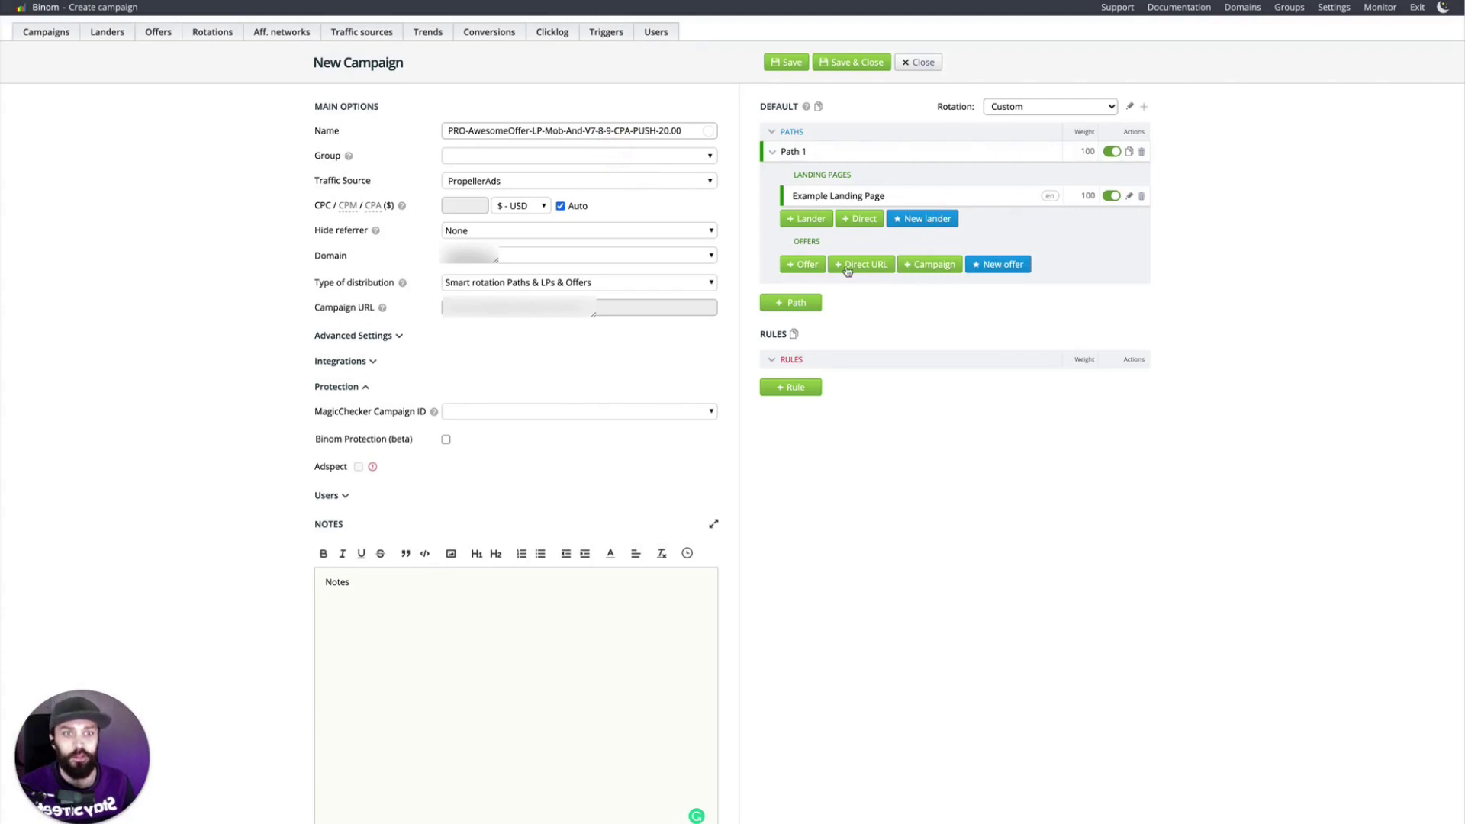
left_click(805, 264)
left_click(557, 153)
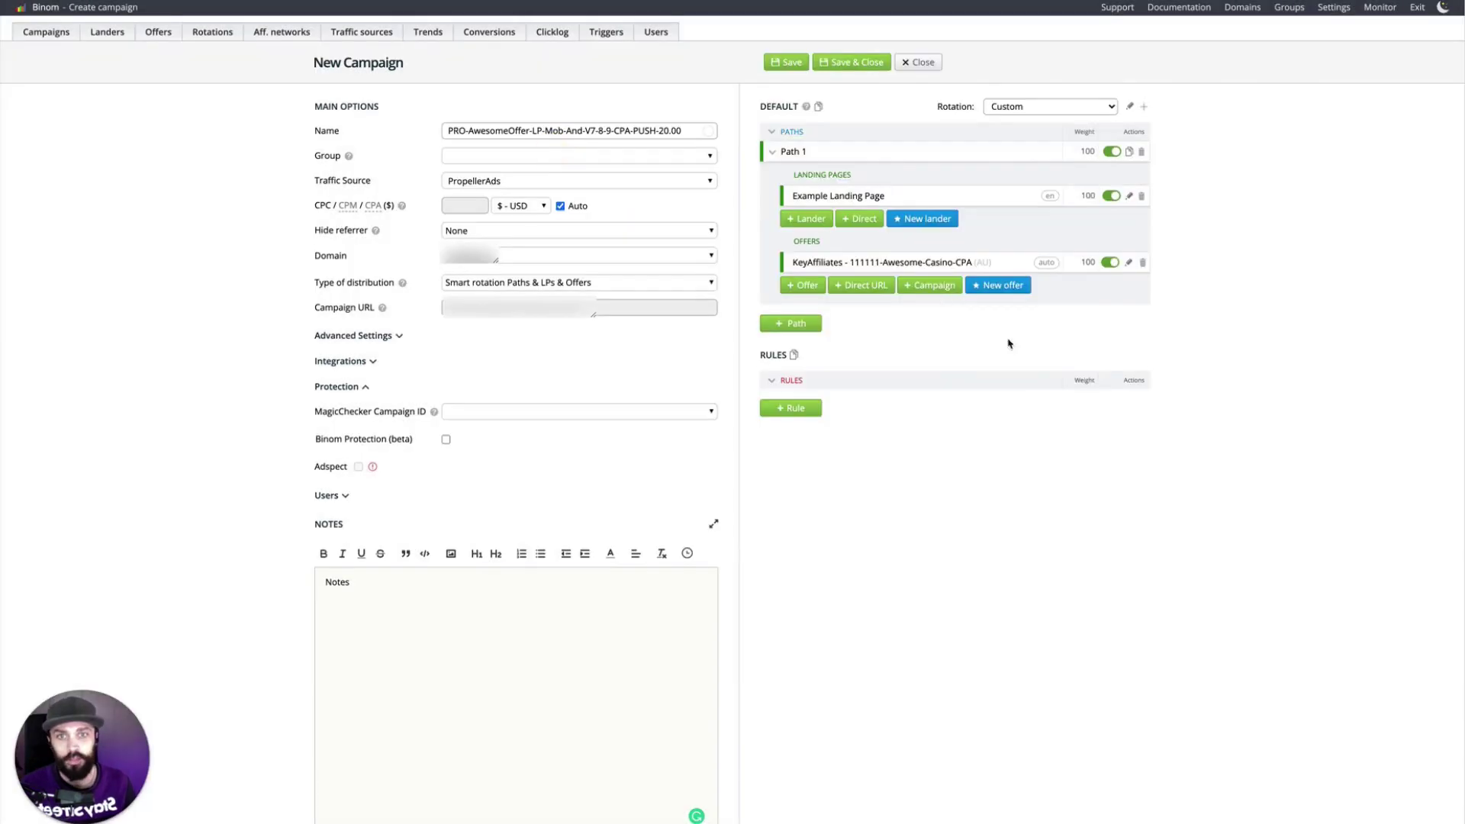
left_click(803, 324)
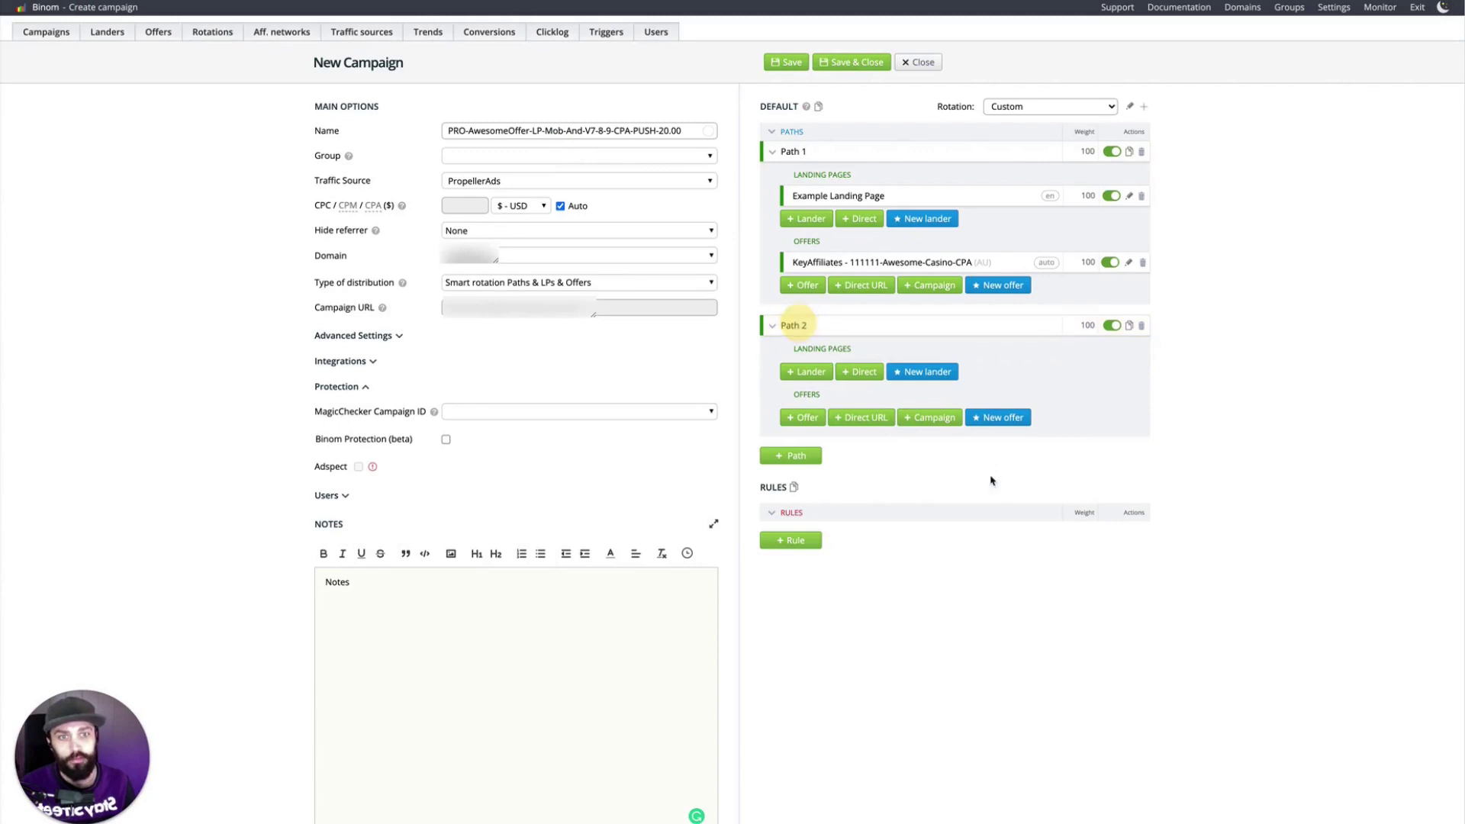
Step: Make Path 2 Direct to the KeyAffiliates Awesome-Casino-CPA offer
left_click(856, 380)
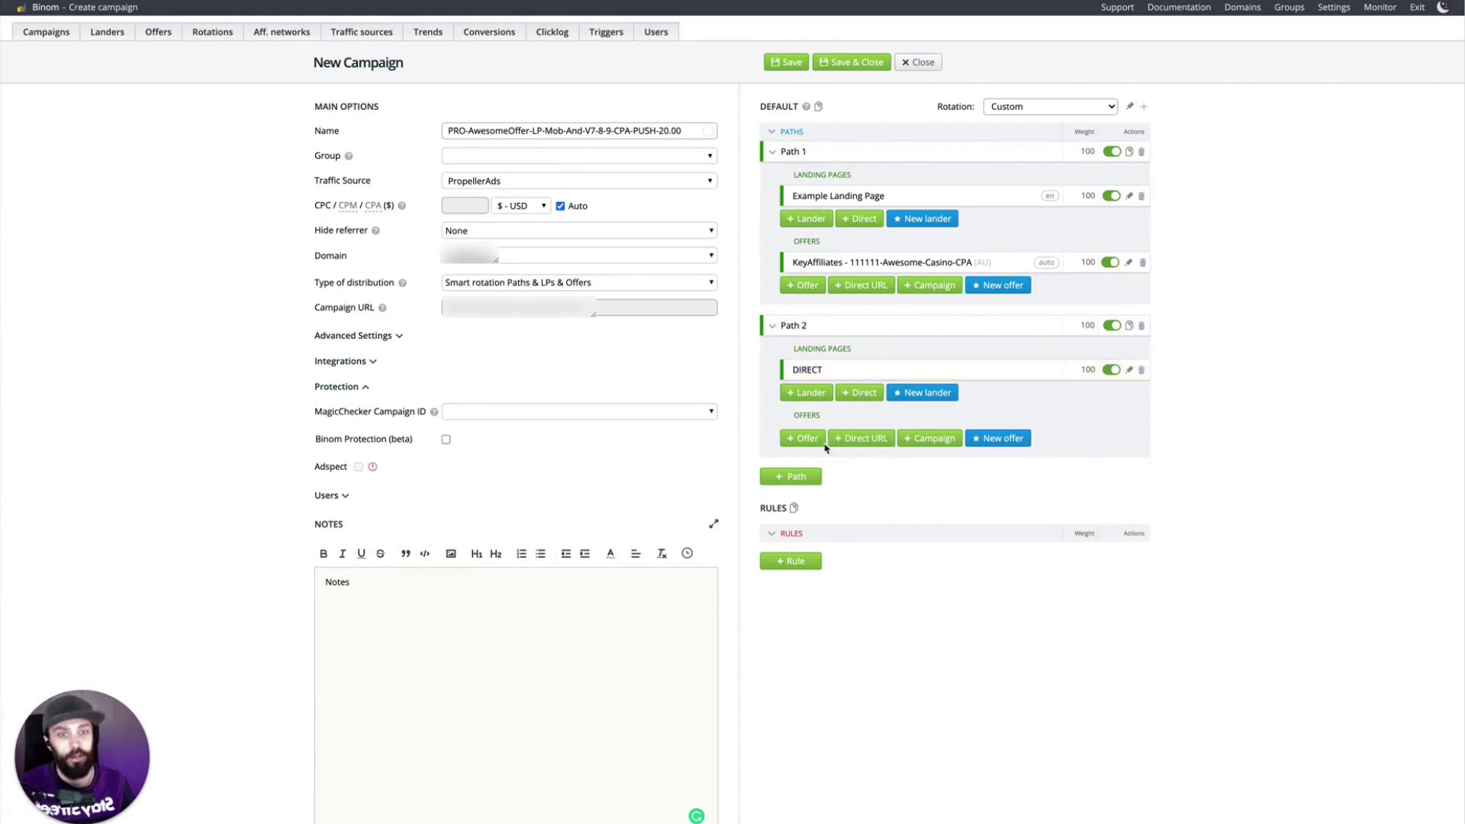
left_click(814, 441)
left_click(591, 152)
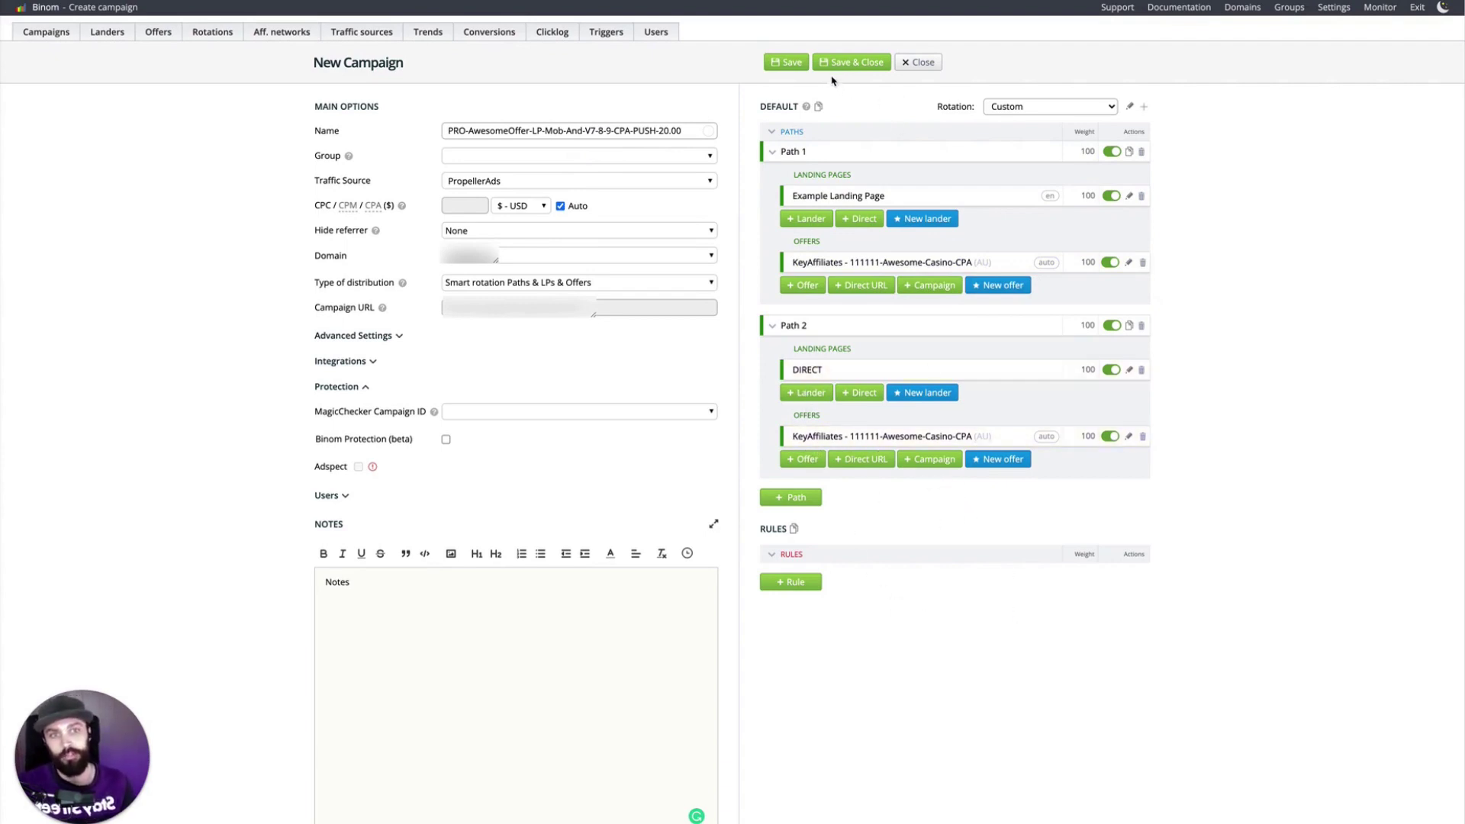
Step: Save the two-path campaign as id 1 and copy its generated Campaign URL
left_click(789, 69)
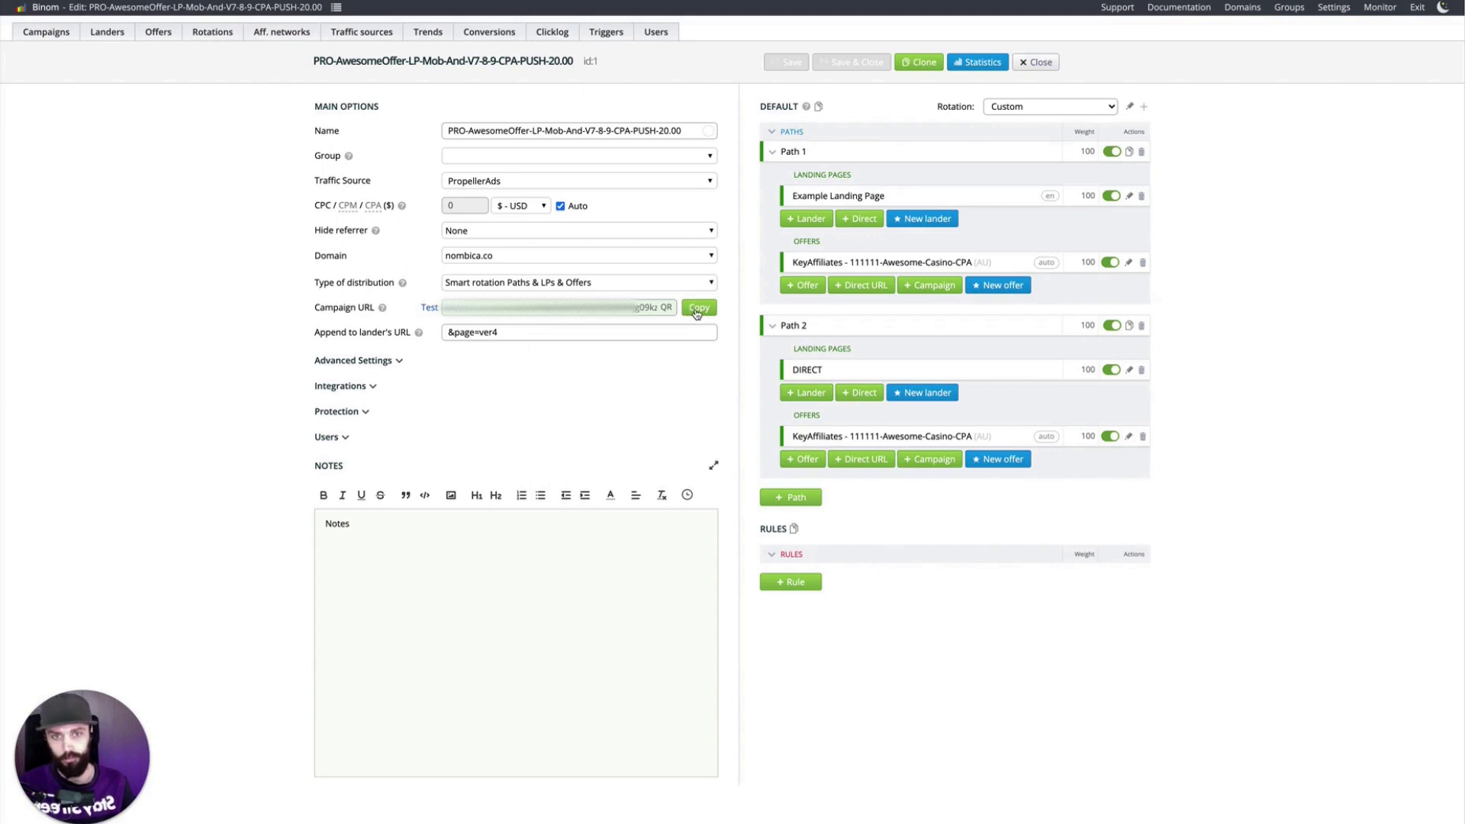
left_click(696, 309)
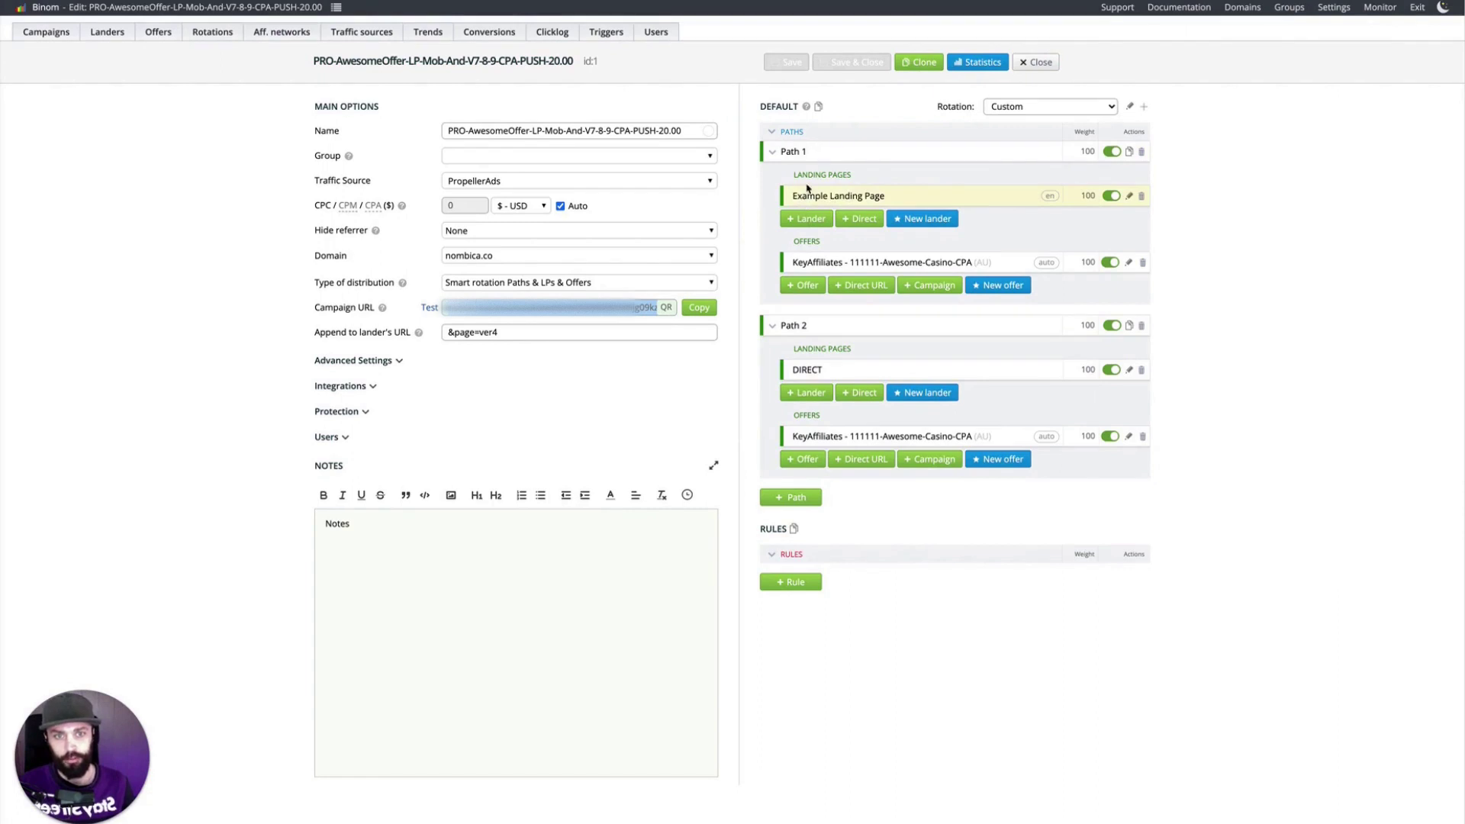
left_click(681, 130)
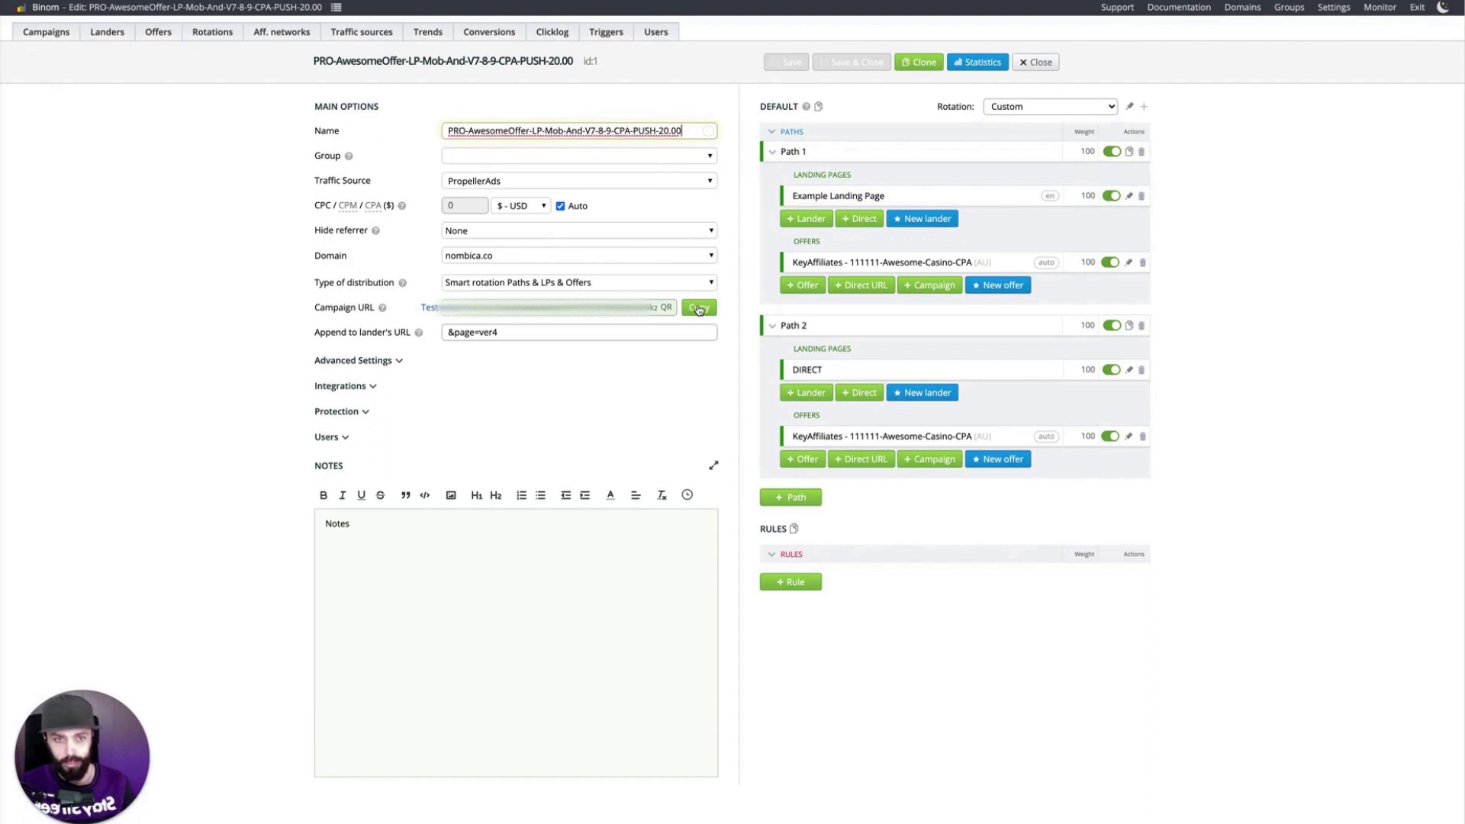
left_click(699, 307)
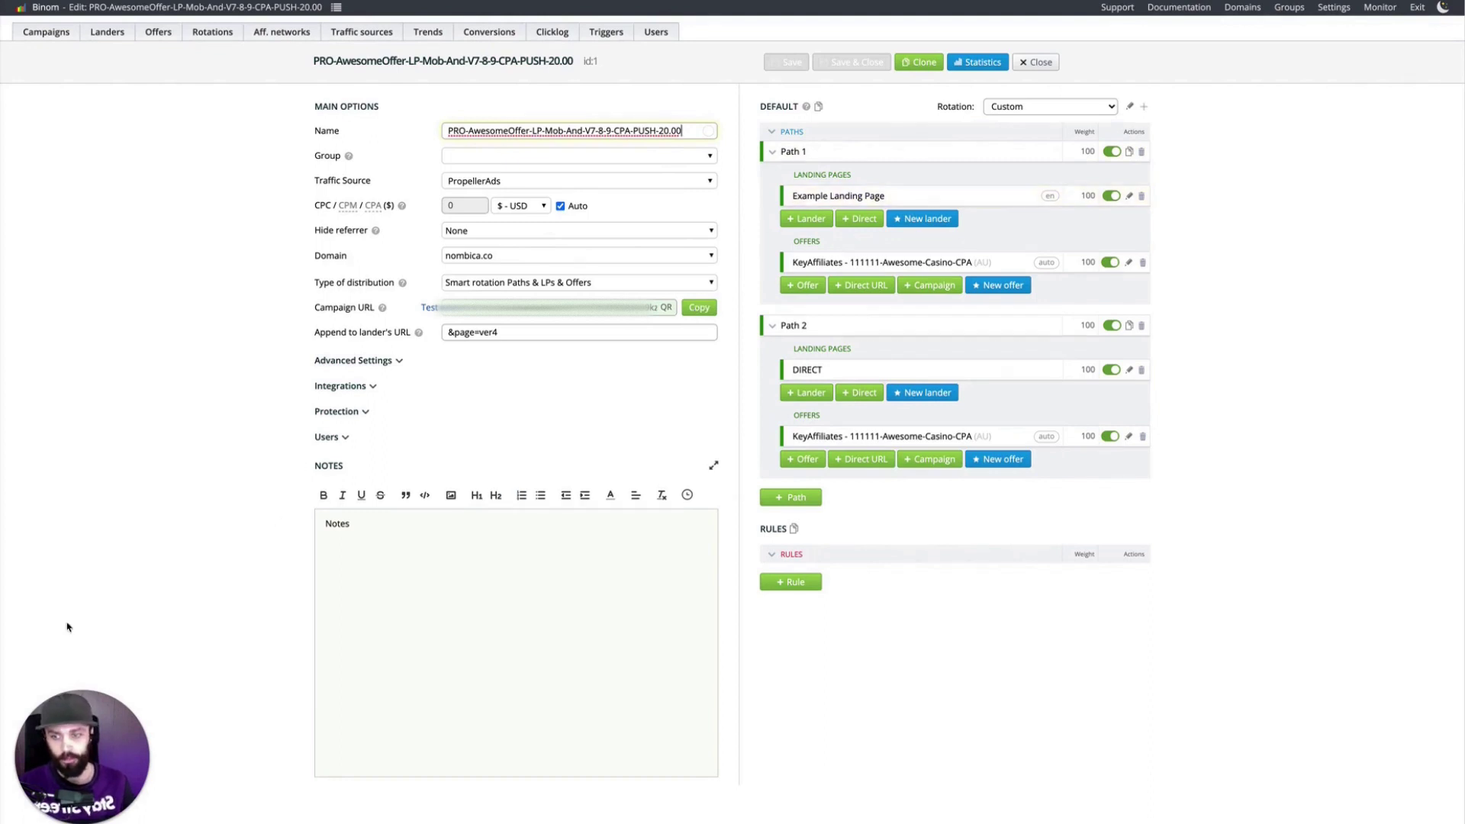